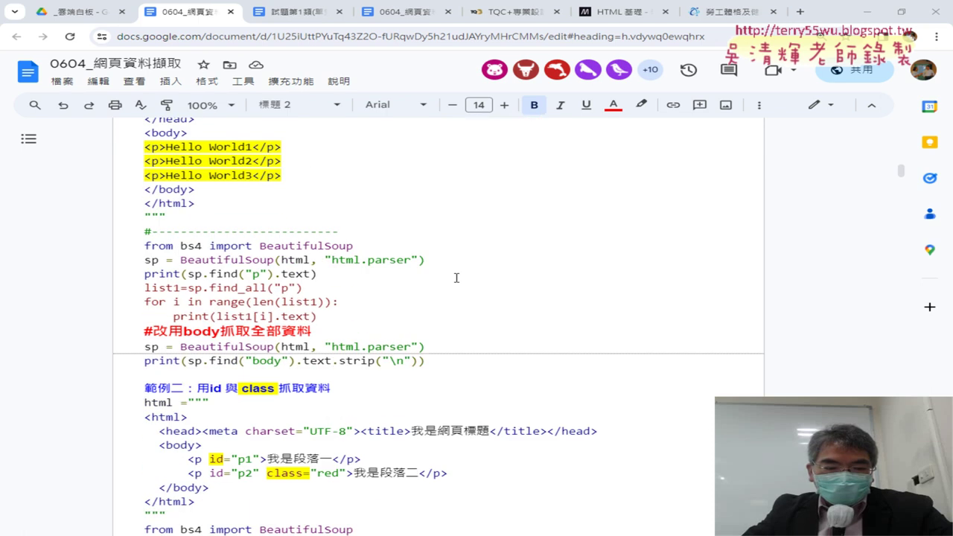
# - Mark the 屬性資料 example-three heading and the <a tag on the link1 line
pyautogui.scroll(-1, 456, 278)
pyautogui.scroll(-2, 456, 278)
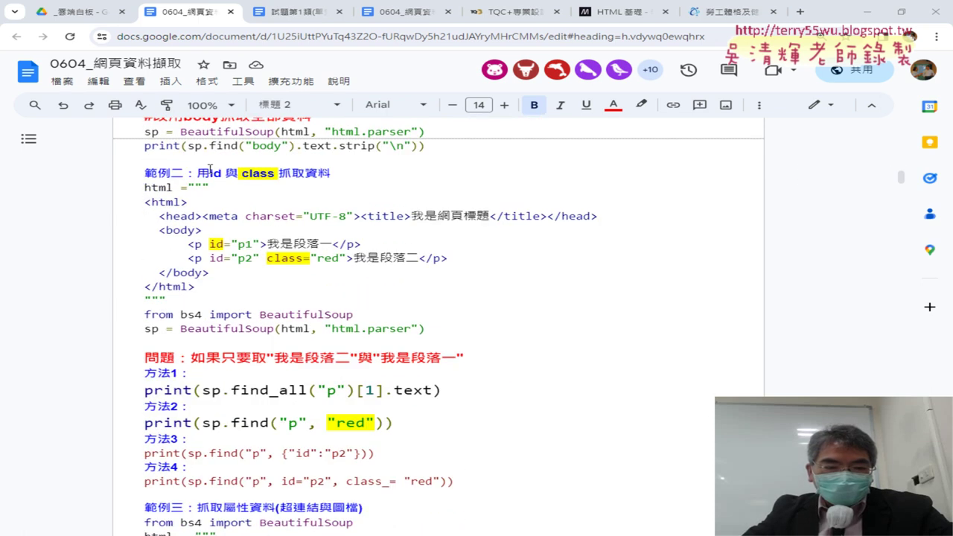
pyautogui.moveTo(210, 170); pyautogui.dragTo(404, 176)
pyautogui.scroll(-3, 393, 198)
pyautogui.click(374, 204)
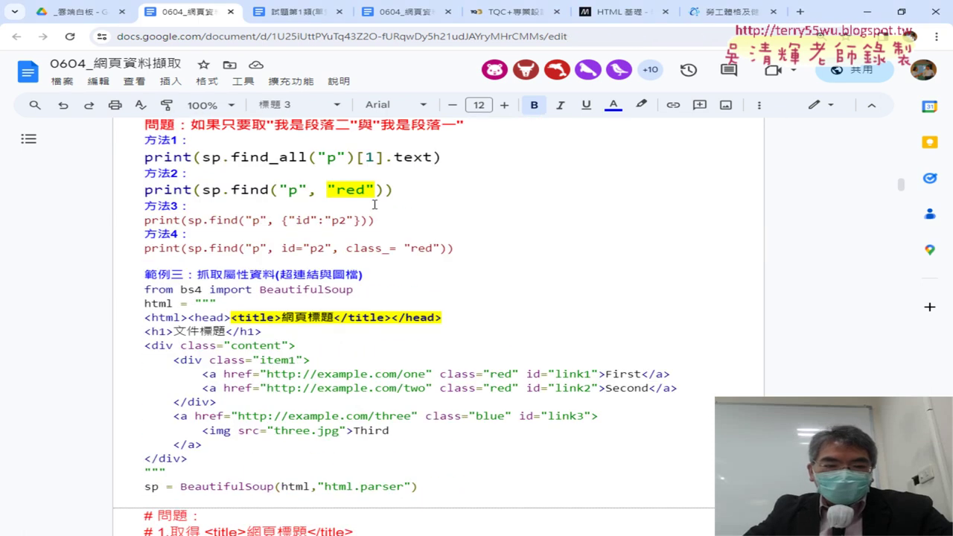
pyautogui.scroll(-2, 387, 216)
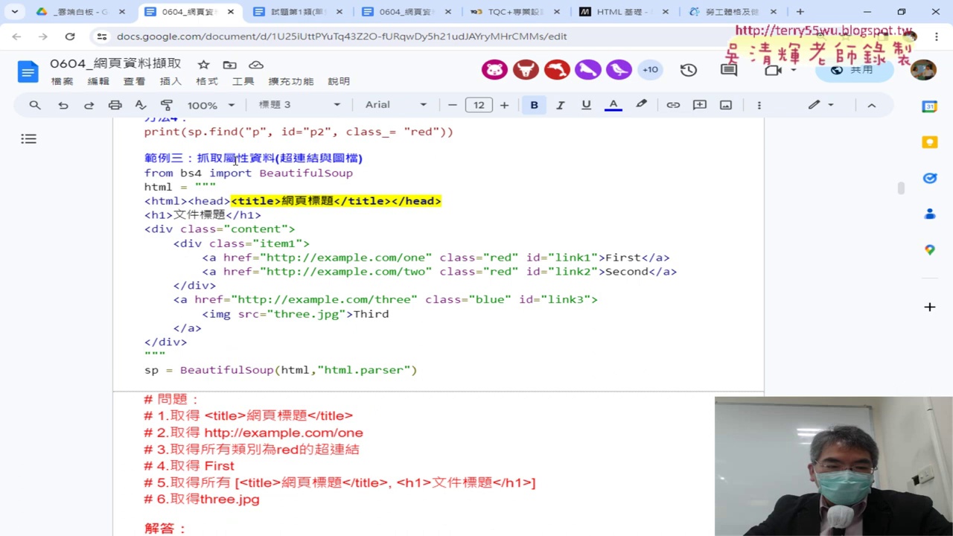
pyautogui.moveTo(224, 159); pyautogui.dragTo(275, 158)
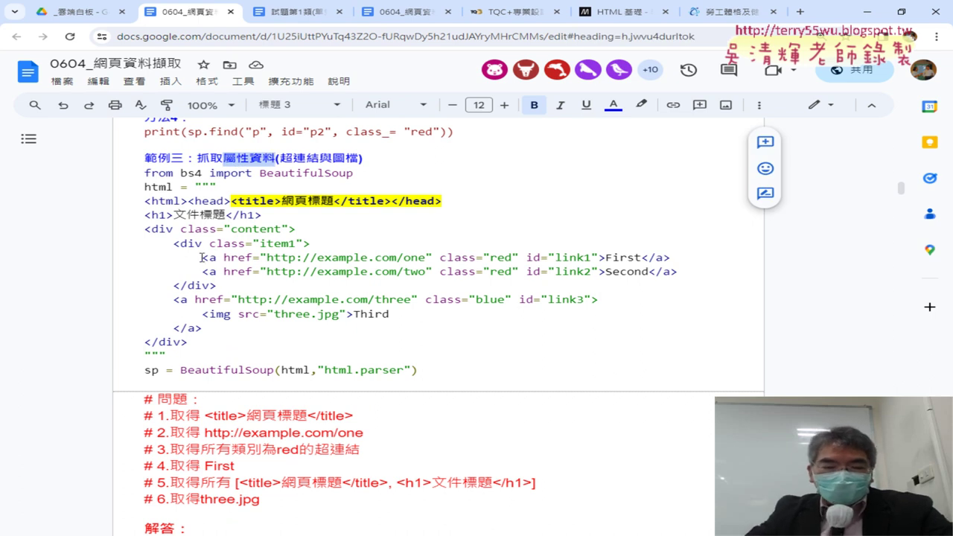
pyautogui.moveTo(201, 257); pyautogui.dragTo(216, 257)
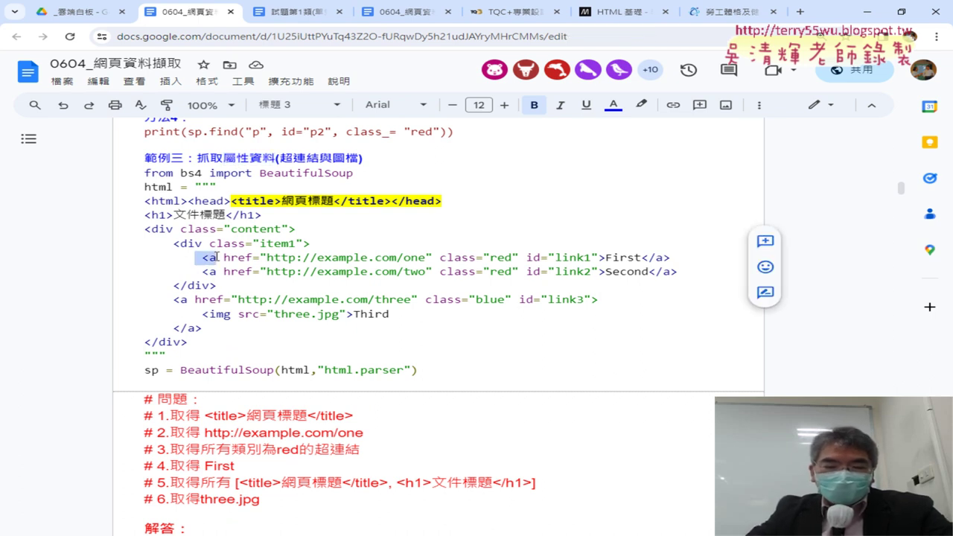
pyautogui.click(217, 257)
pyautogui.press('Delete')
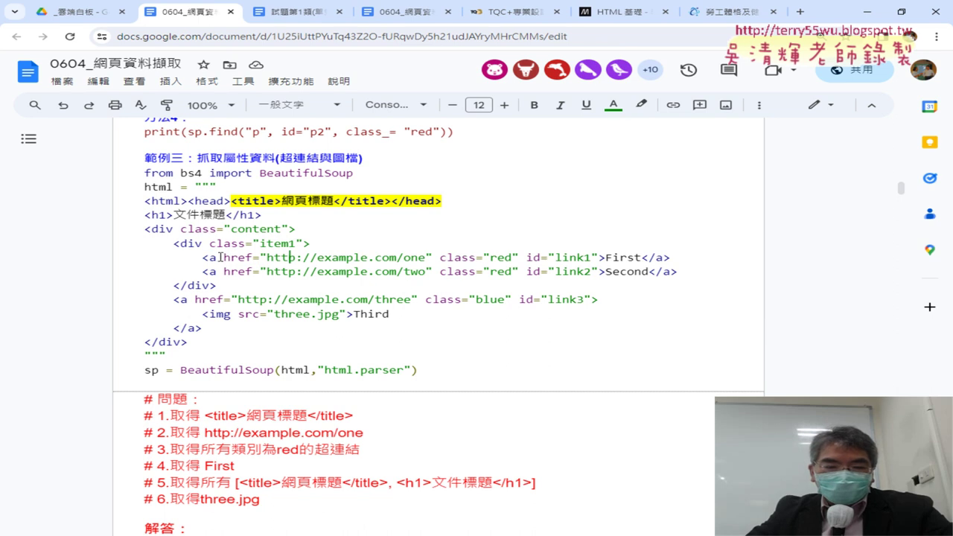
# - Highlight the href= attribute, the <img tag and "three.jpg" in the example code
pyautogui.moveTo(222, 257); pyautogui.dragTo(259, 255)
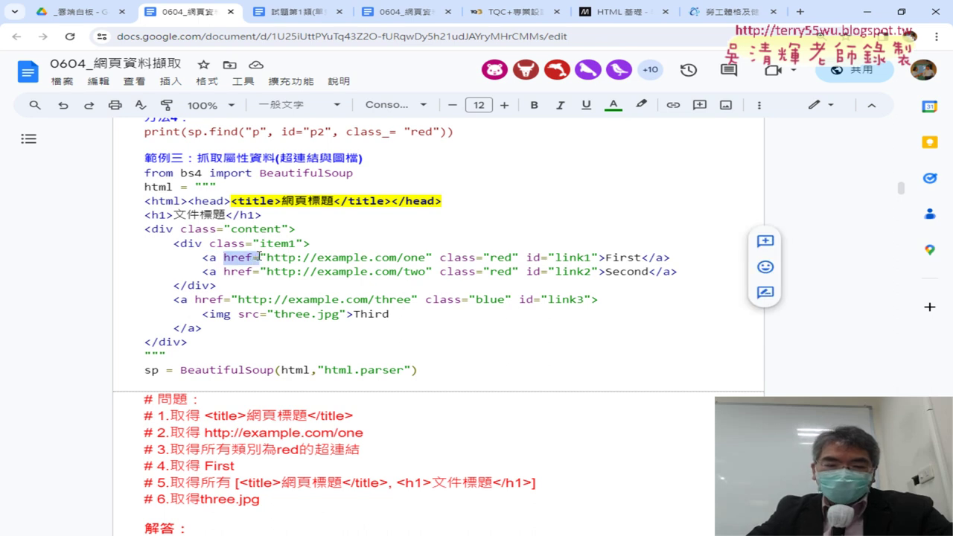
pyautogui.hotkey('shift', 'Right')
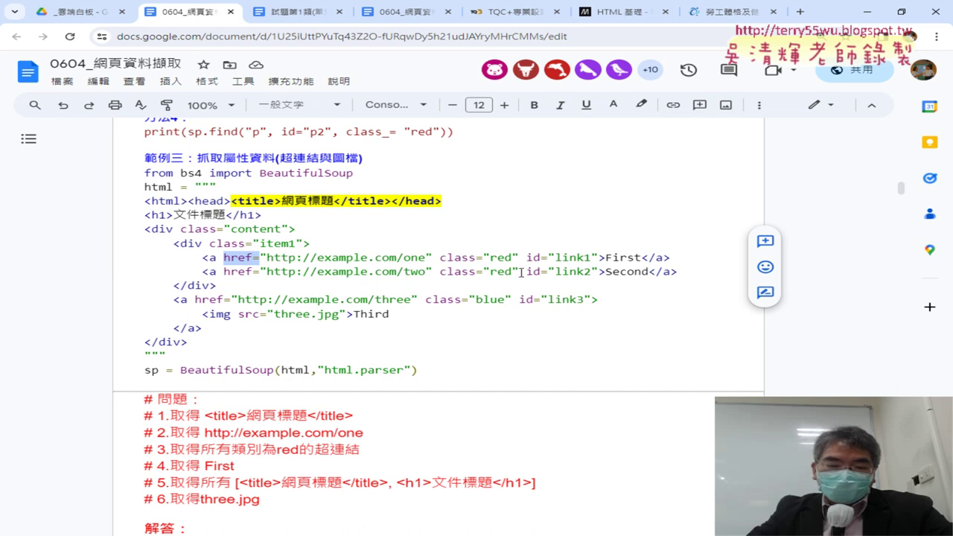
pyautogui.doubleClick(211, 313)
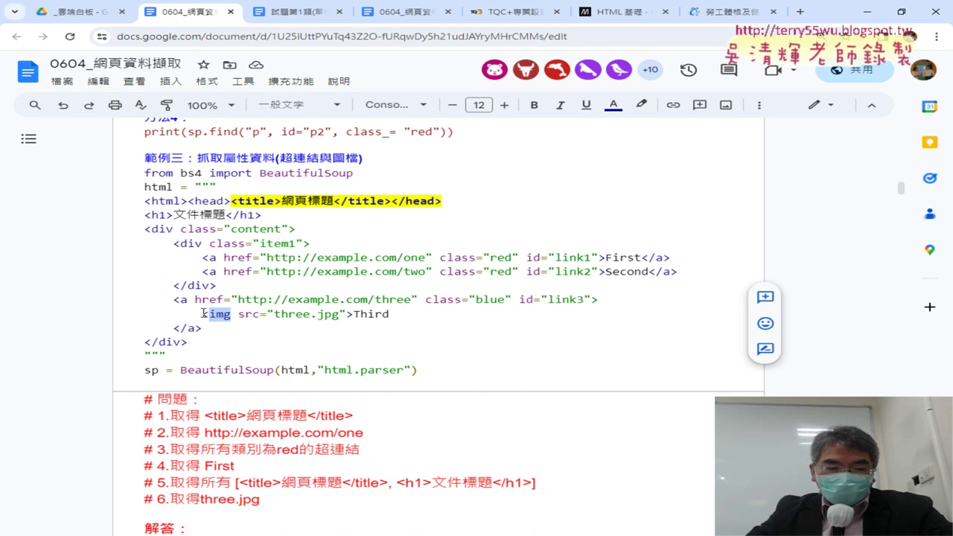
pyautogui.moveTo(203, 313); pyautogui.dragTo(224, 312)
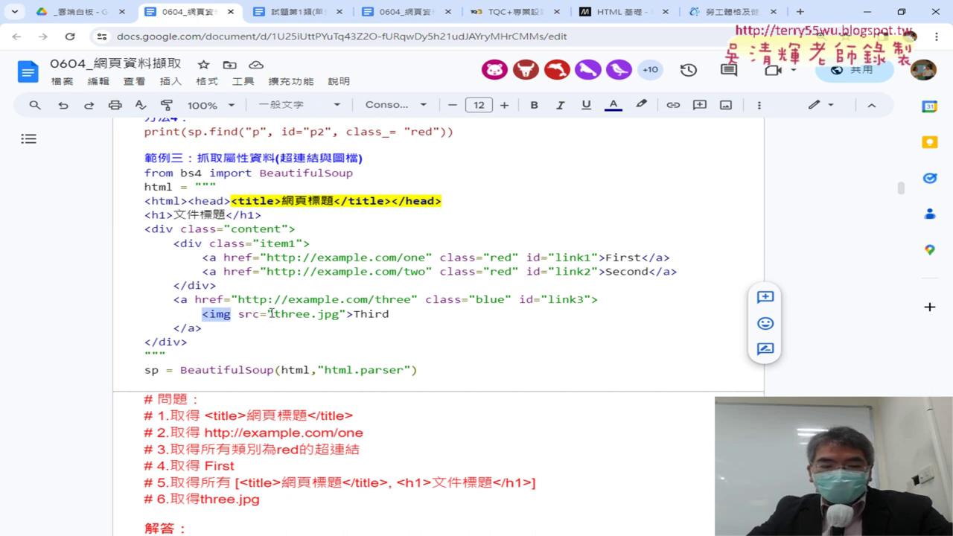
pyautogui.moveTo(272, 313); pyautogui.dragTo(349, 313)
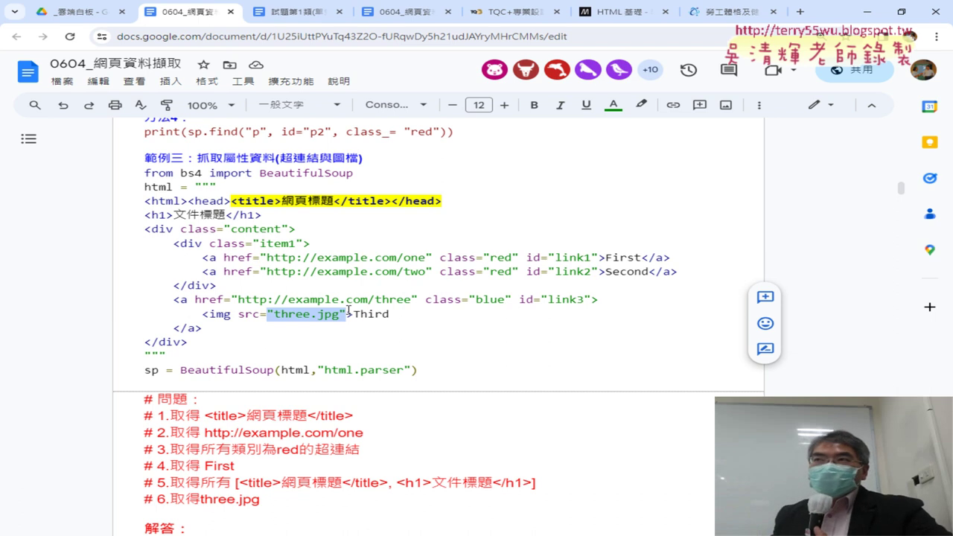
# - On the TQC+ site, close the page inspector and open the 考生見證 testimonials page
pyautogui.click(512, 12)
pyautogui.click(938, 105)
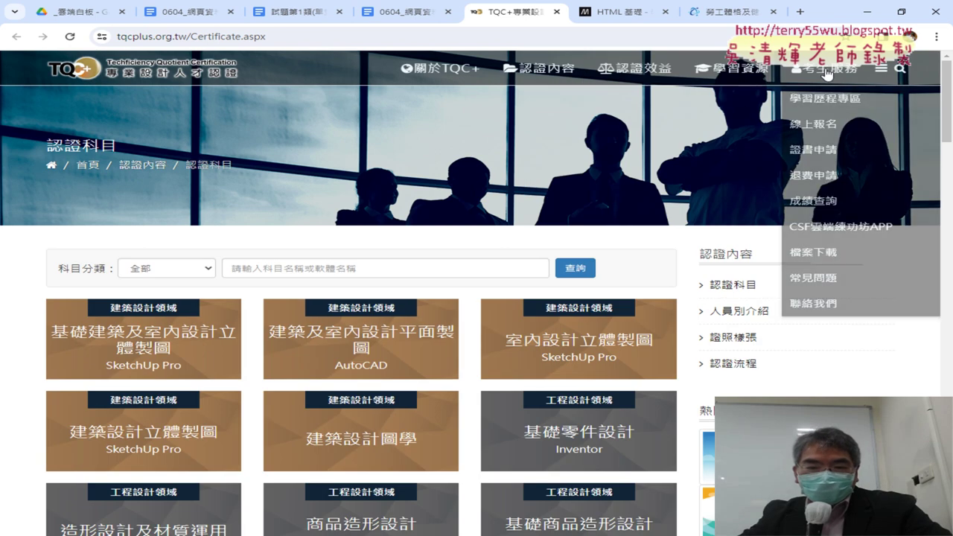
pyautogui.moveTo(635, 68)
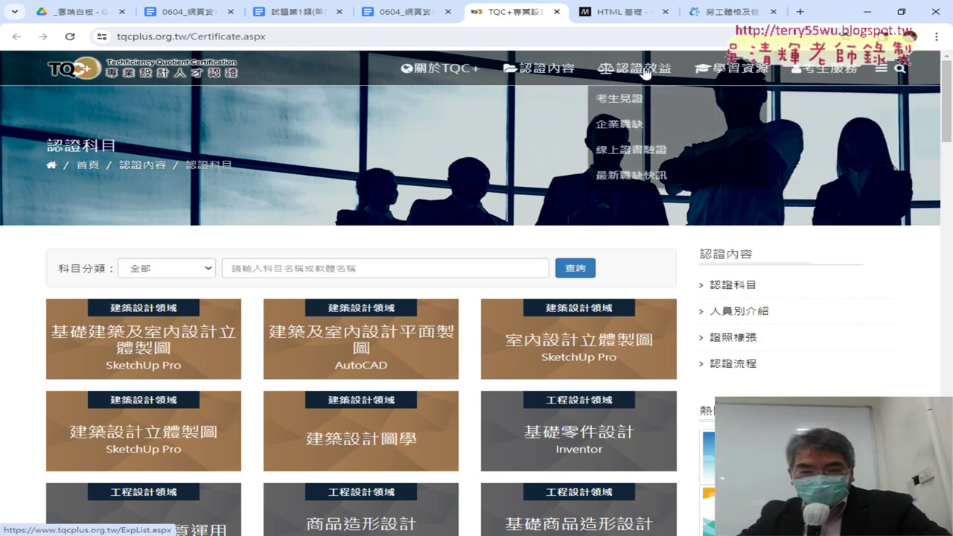
pyautogui.click(635, 99)
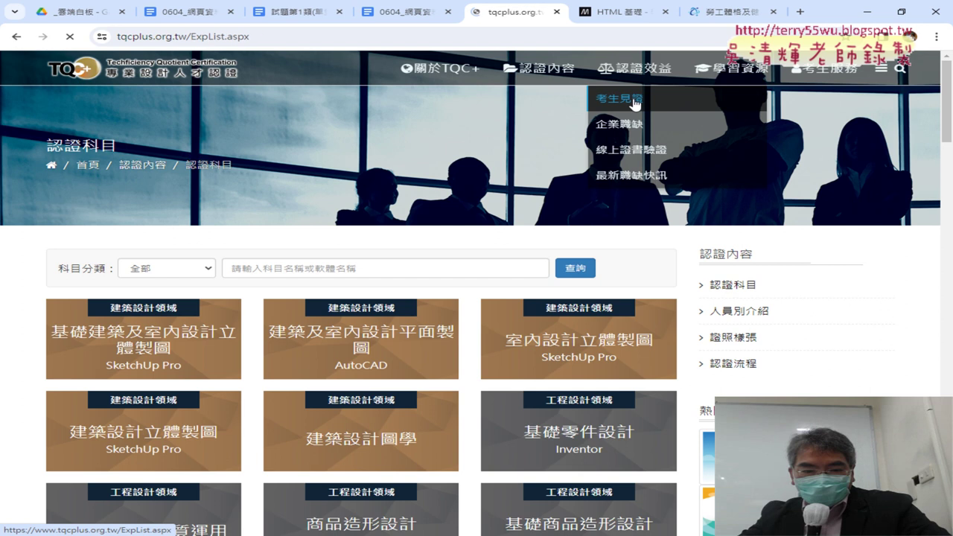
pyautogui.scroll(-2, 601, 117)
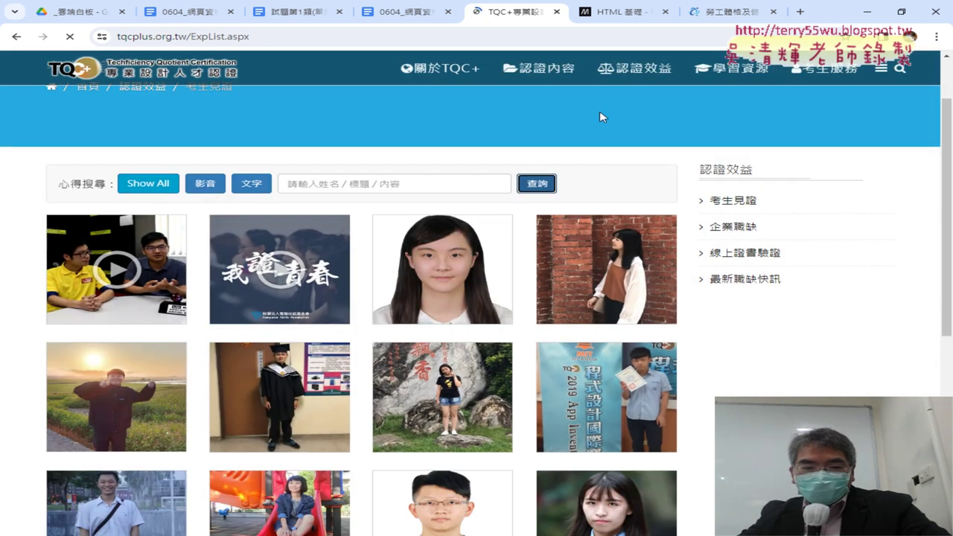
pyautogui.scroll(-2, 121, 213)
pyautogui.scroll(1, 227, 266)
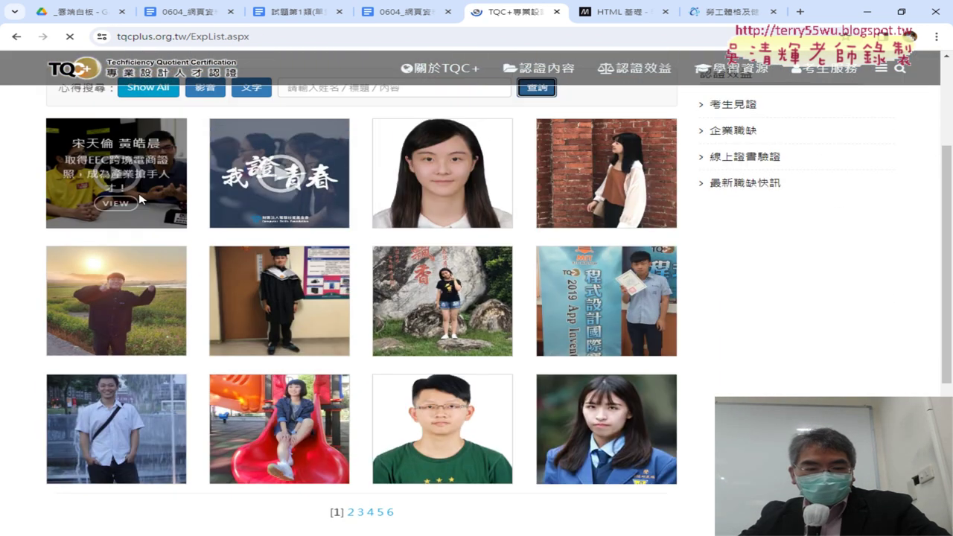
pyautogui.scroll(3, 428, 289)
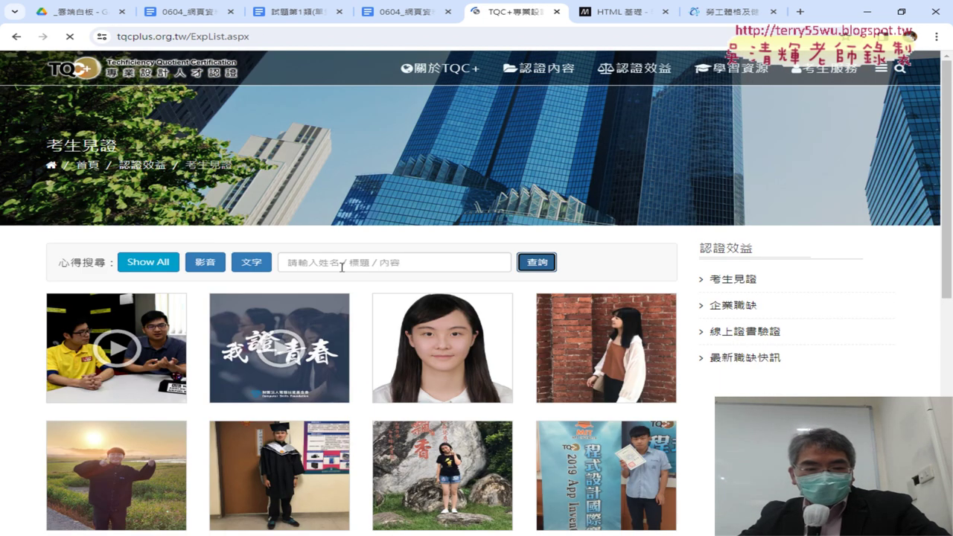
# - Go to page 2 of the testimonial photo gallery
pyautogui.scroll(-1, 748, 272)
pyautogui.scroll(-3, 781, 281)
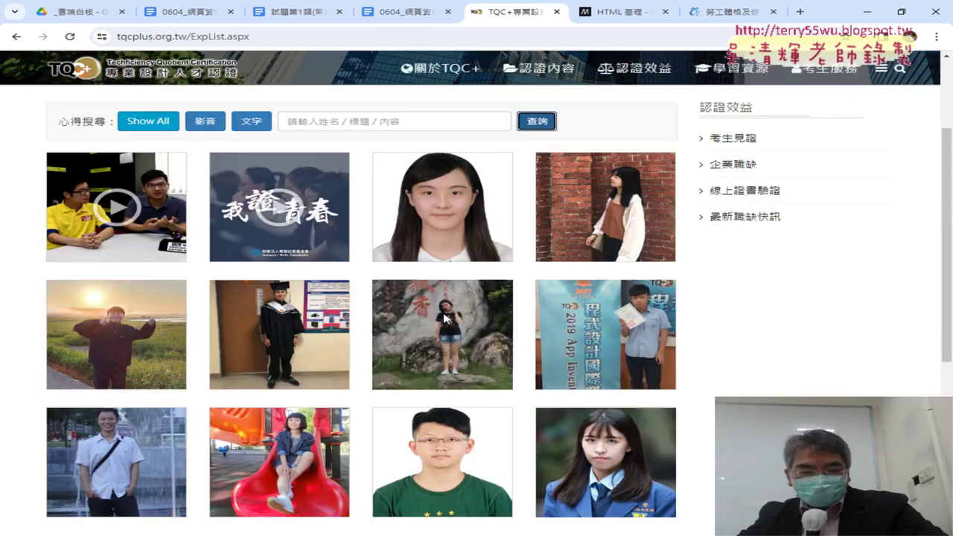
pyautogui.scroll(-1, 715, 346)
pyautogui.scroll(-1, 416, 434)
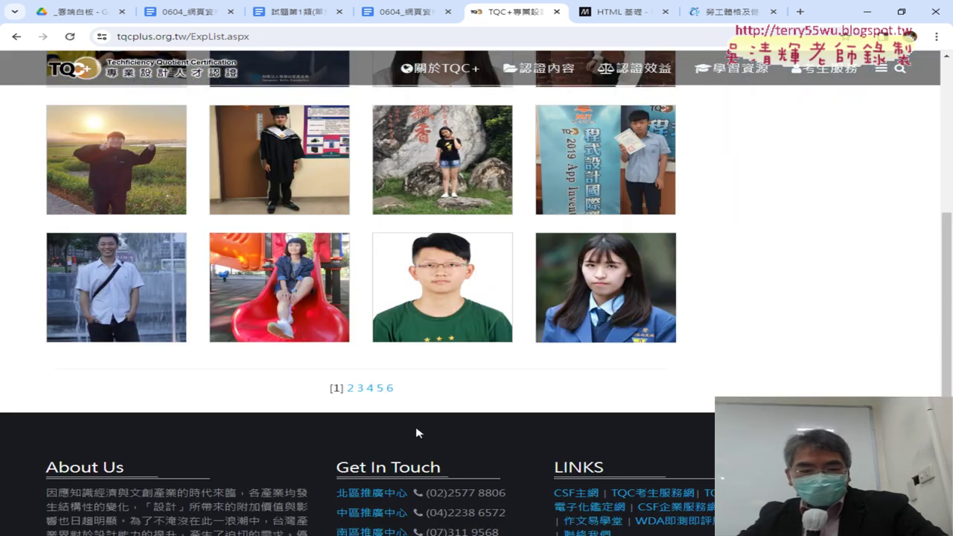
pyautogui.click(349, 390)
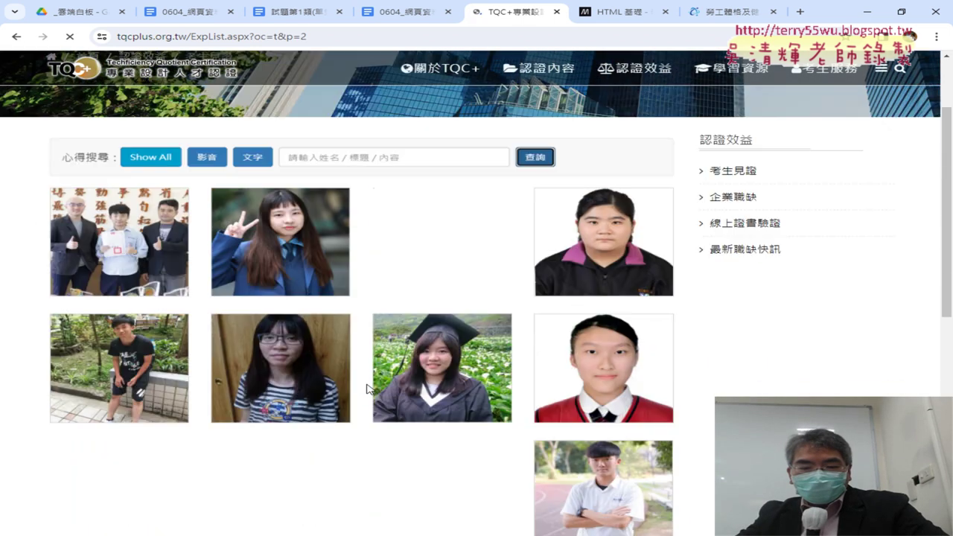
pyautogui.scroll(-3, 368, 390)
pyautogui.scroll(-2, 372, 385)
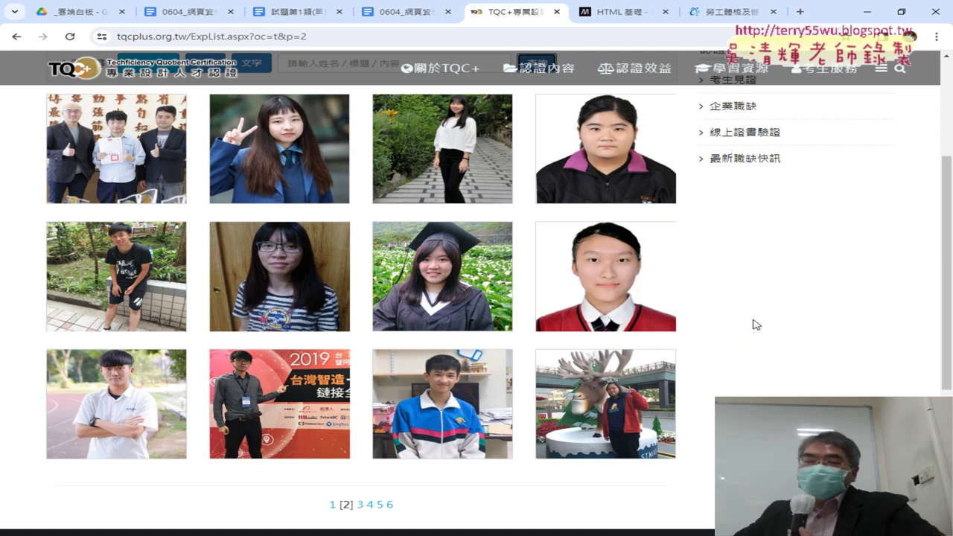
pyautogui.moveTo(119, 242)
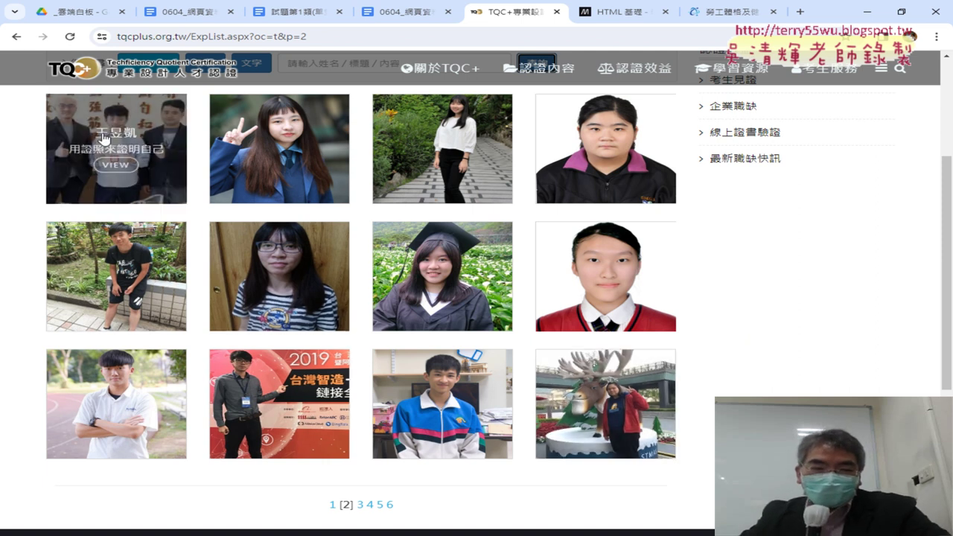
# - Bring up the link and image actions for the first testimonial photo
pyautogui.rightClick(103, 137)
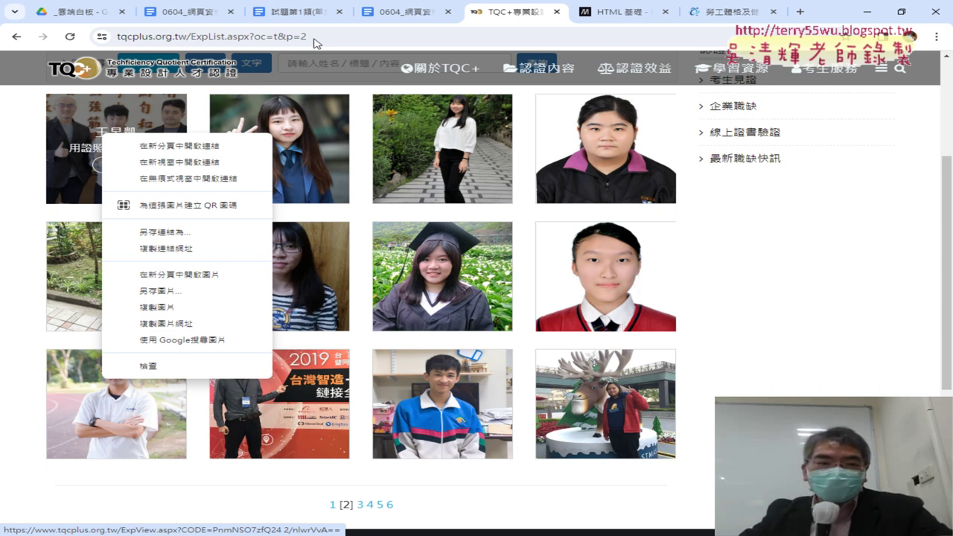
pyautogui.click(80, 11)
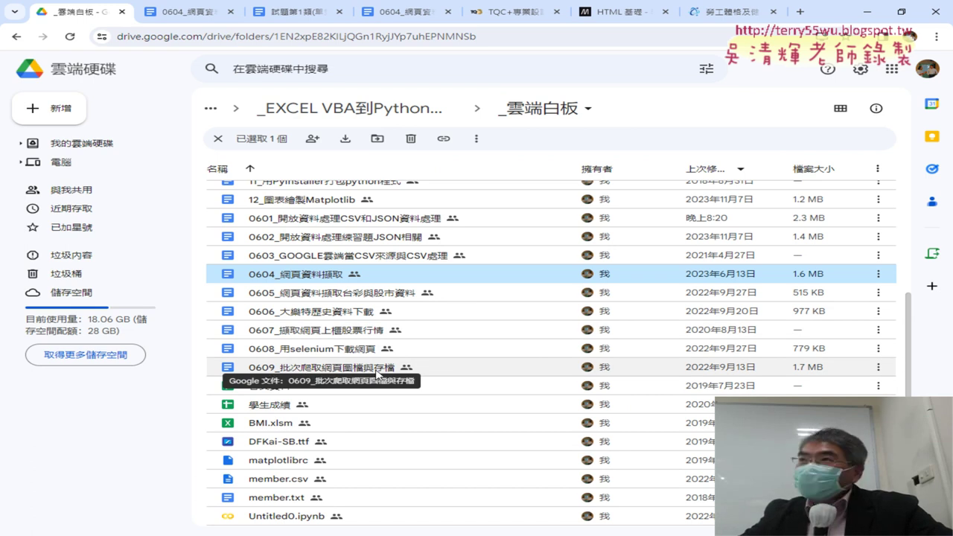
# - Open the 0609_批次爬取網頁圖檔與存檔 notes from the _雲端白板 folder
pyautogui.click(377, 373)
pyautogui.doubleClick(377, 372)
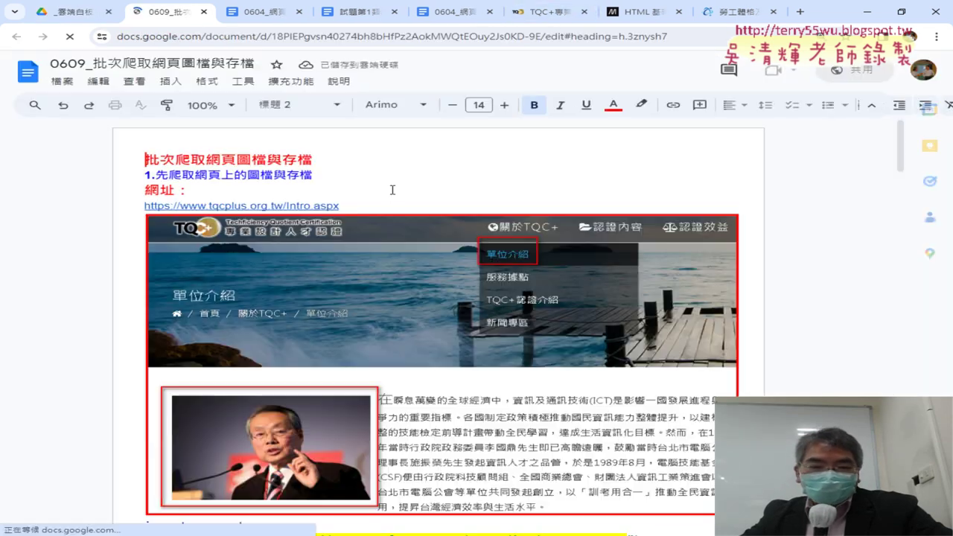
# - Skim the 0609 code, highlighting ,os and mkdir, then close it and return to 0604
pyautogui.scroll(-3, 278, 214)
pyautogui.scroll(-3, 335, 268)
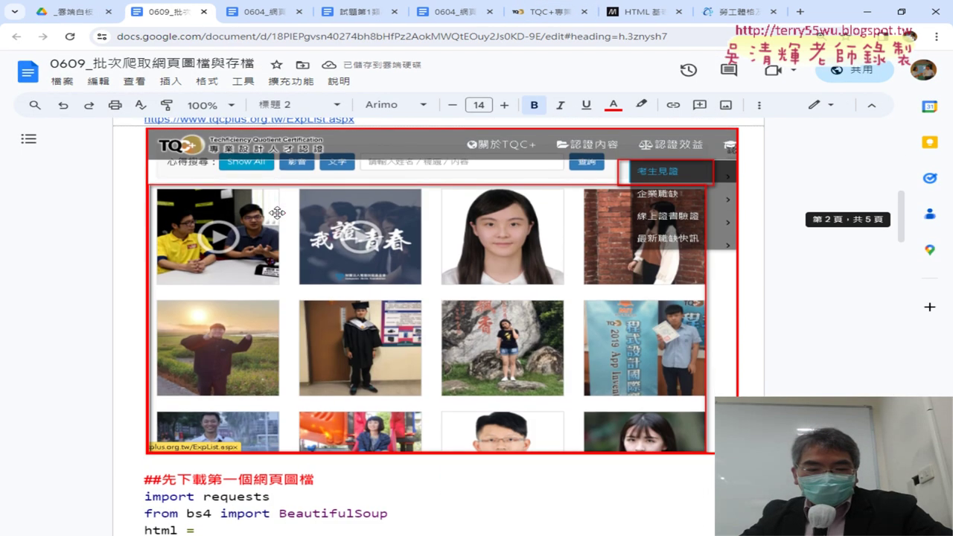
pyautogui.scroll(-3, 393, 327)
pyautogui.scroll(-2, 402, 323)
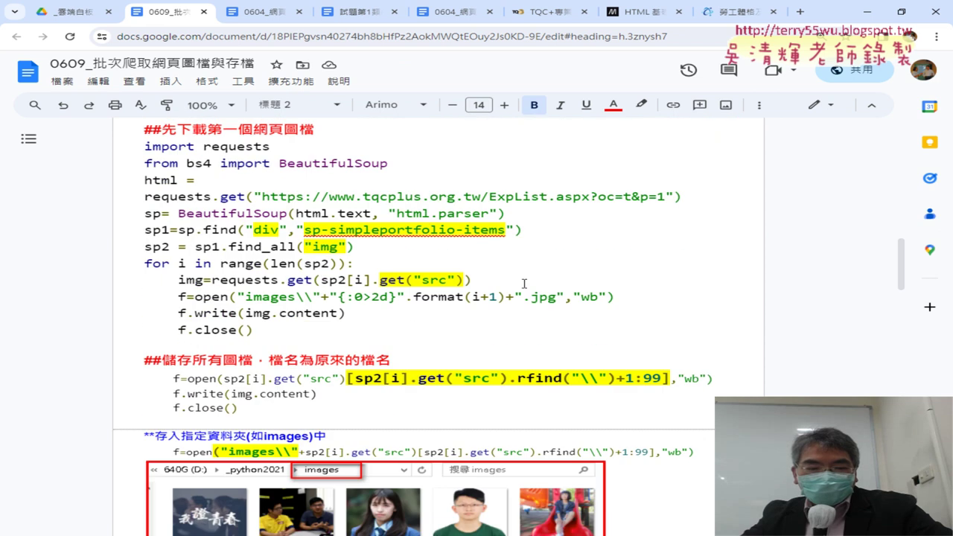
pyautogui.scroll(-3, 417, 320)
pyautogui.scroll(-3, 447, 312)
pyautogui.scroll(-3, 467, 309)
pyautogui.scroll(-3, 467, 308)
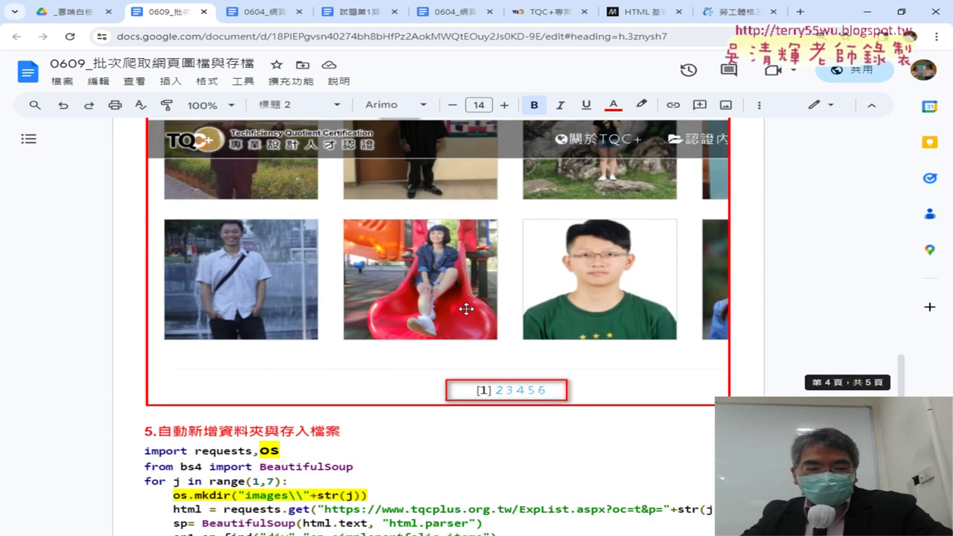
pyautogui.scroll(-1, 466, 308)
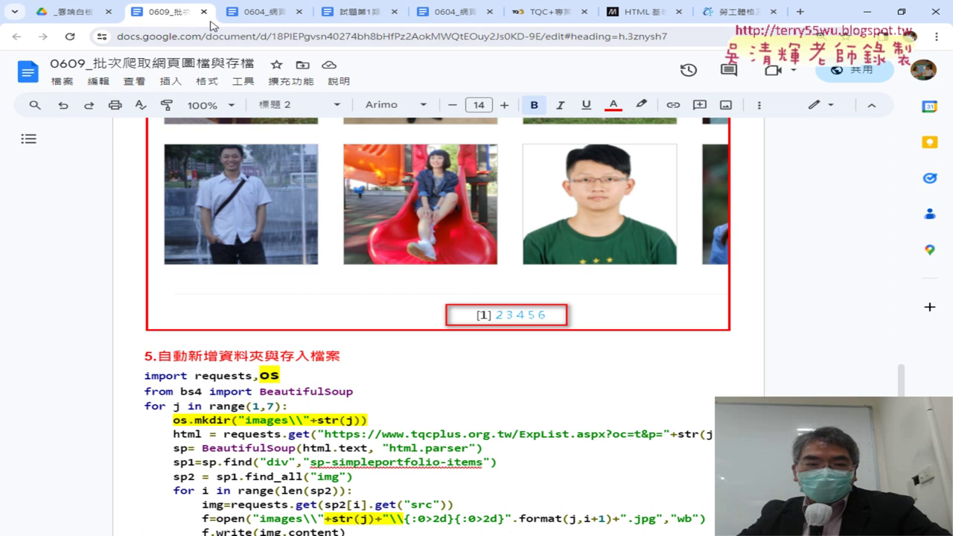
pyautogui.scroll(-2, 292, 263)
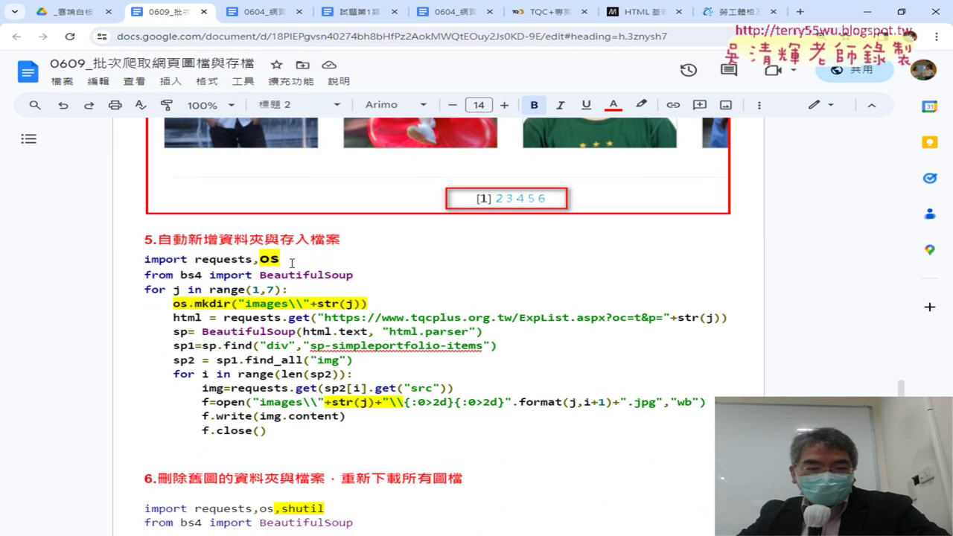
pyautogui.hotkey('shift', 'Left')
pyautogui.hotkey('shift', 'Left')
pyautogui.hotkey('shift', 'Left')
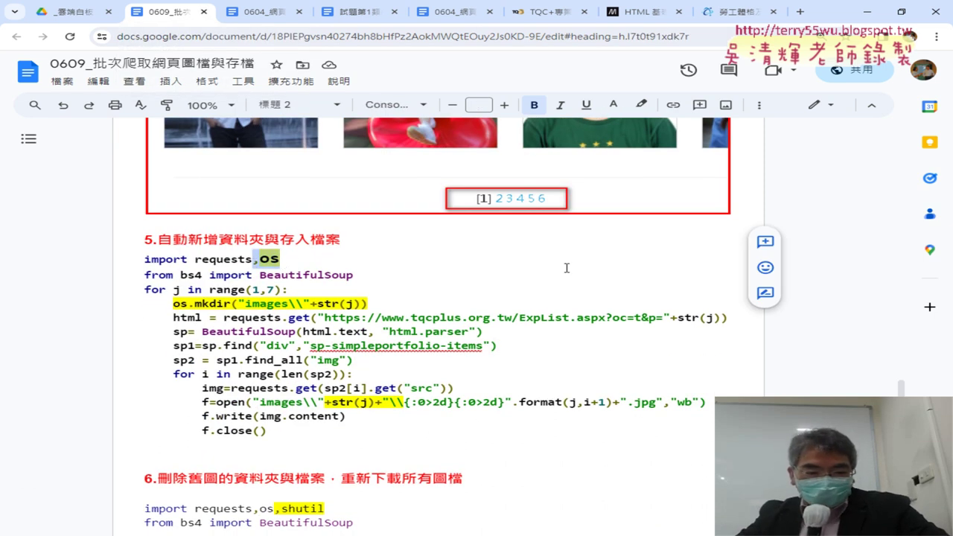
pyautogui.doubleClick(202, 306)
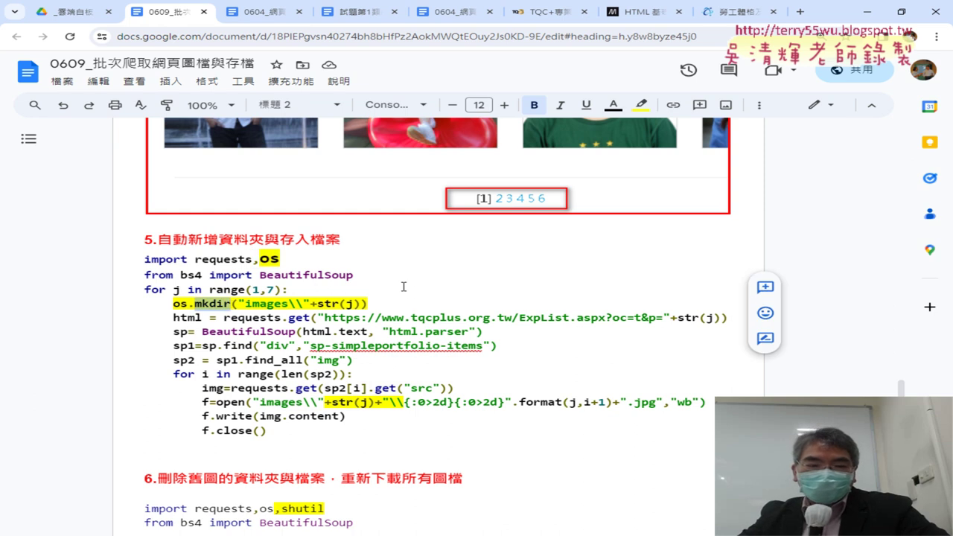
pyautogui.click(211, 12)
pyautogui.click(175, 12)
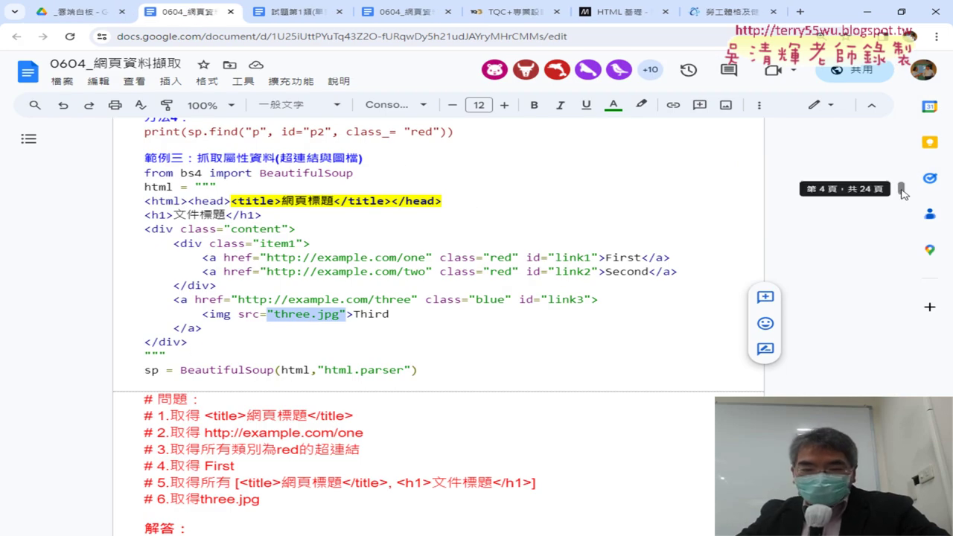
# - Highlight the whole example-three code block, then its page title text 網頁標題
pyautogui.moveTo(441, 381); pyautogui.dragTo(144, 186)
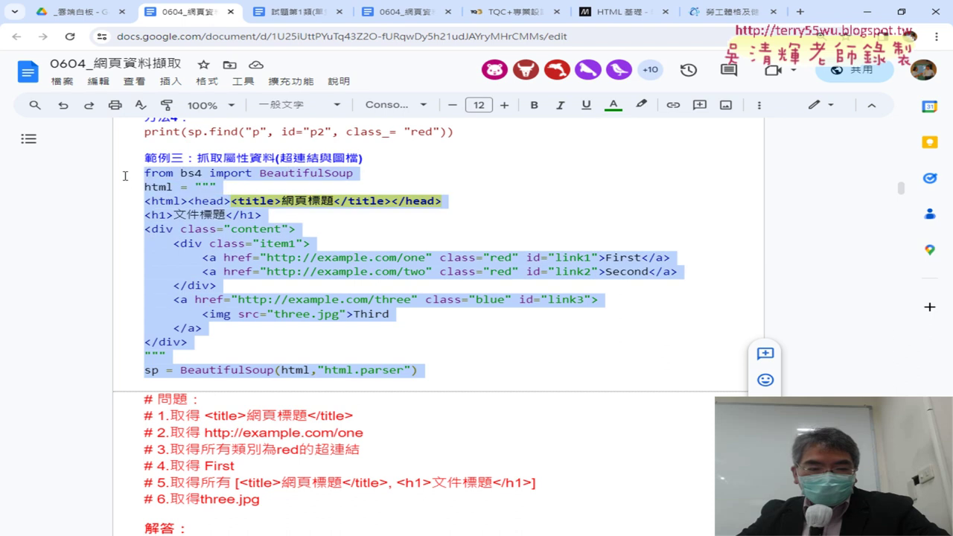
pyautogui.scroll(-3, 454, 261)
pyautogui.scroll(2, 454, 260)
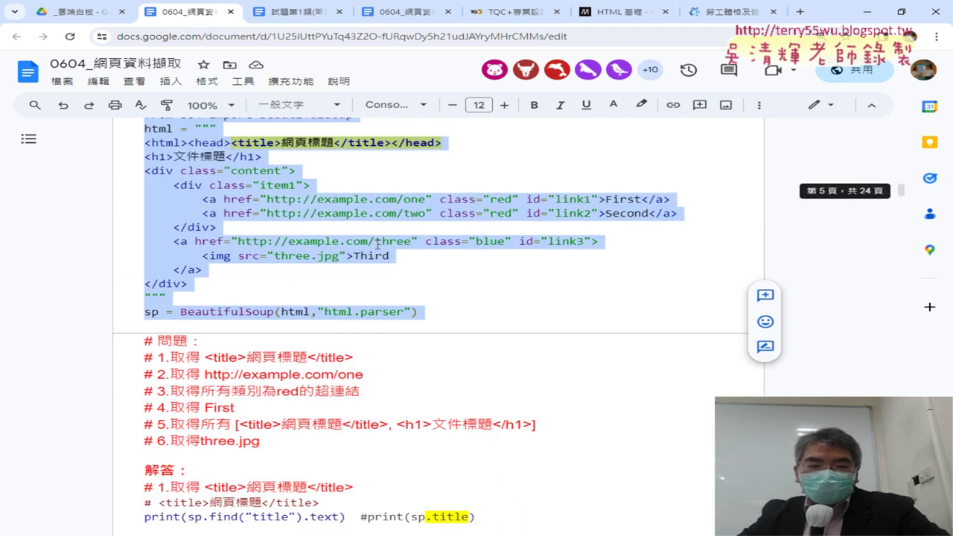
pyautogui.scroll(1, 454, 260)
pyautogui.scroll(-1, 454, 261)
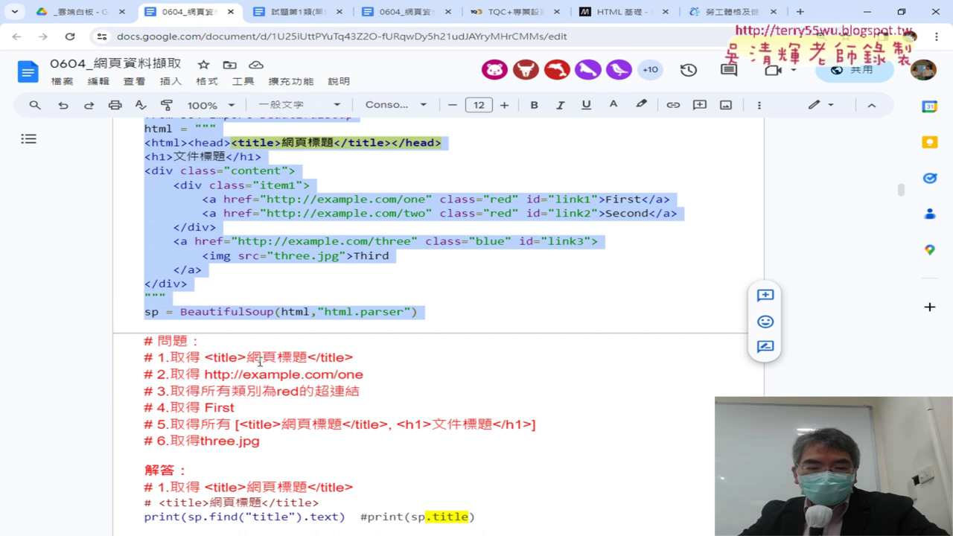
pyautogui.click(318, 199)
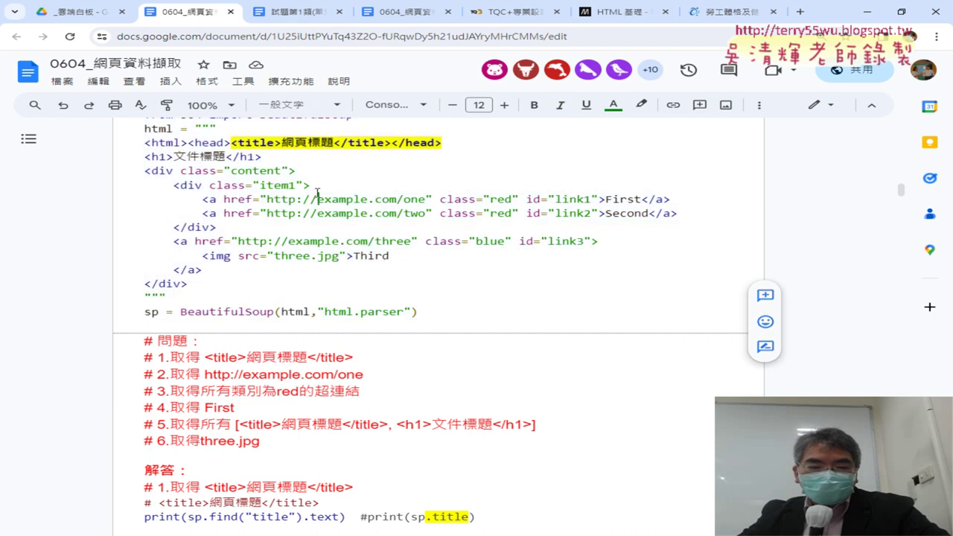
pyautogui.moveTo(279, 142); pyautogui.dragTo(332, 143)
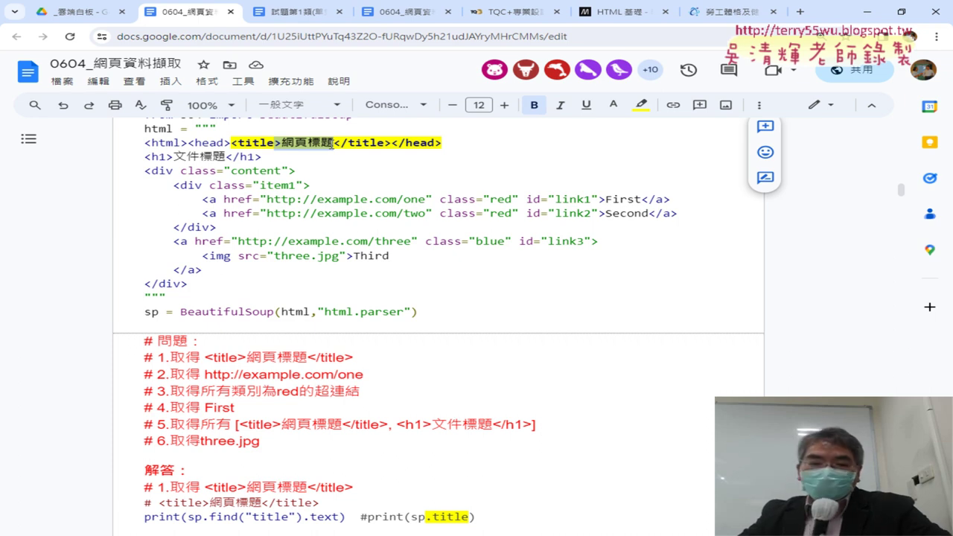
pyautogui.click(321, 143)
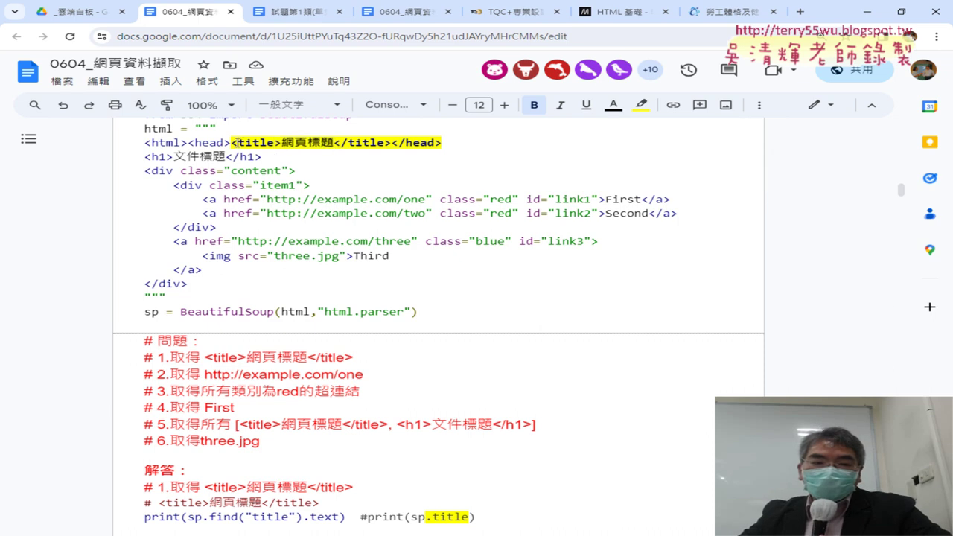
pyautogui.moveTo(235, 143); pyautogui.dragTo(277, 145)
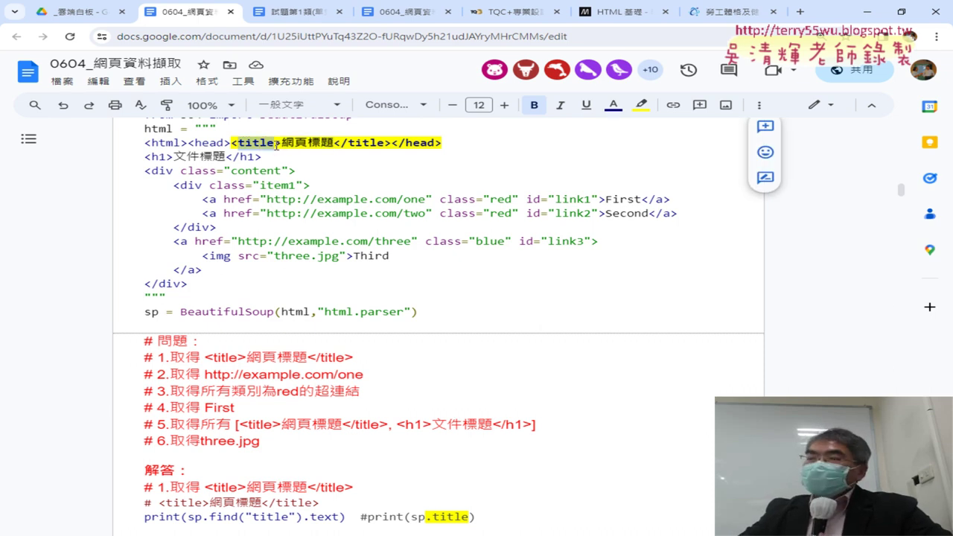
pyautogui.moveTo(282, 142); pyautogui.dragTo(332, 142)
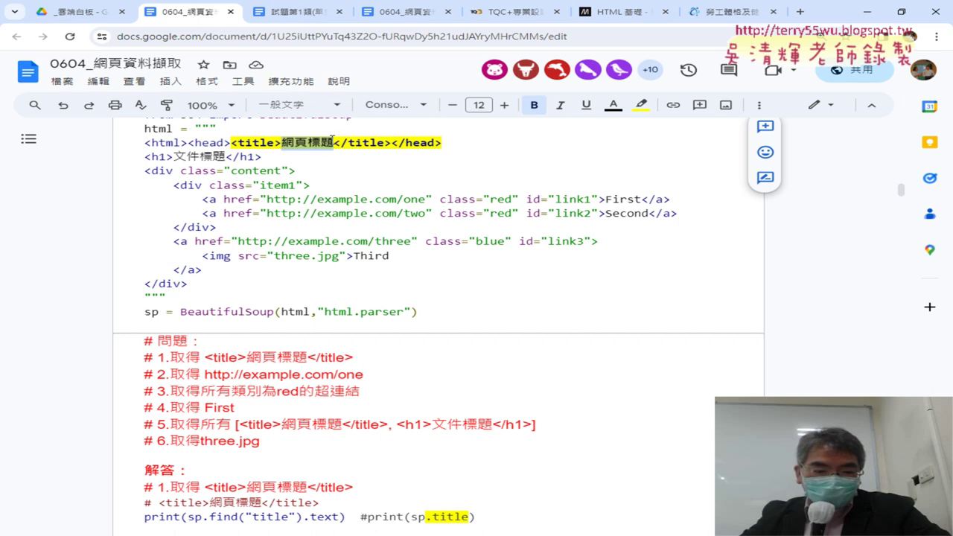
pyautogui.moveTo(204, 374); pyautogui.dragTo(365, 376)
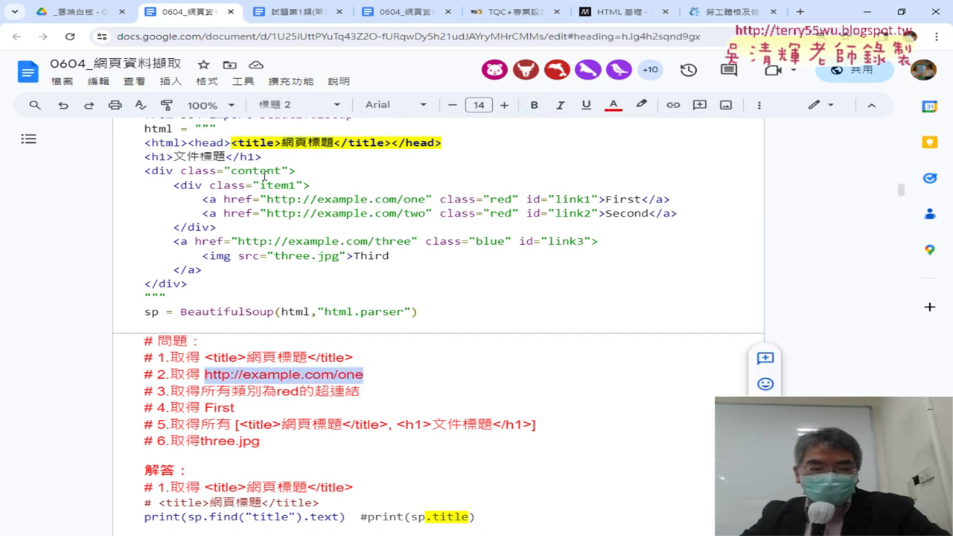
pyautogui.moveTo(267, 198); pyautogui.dragTo(425, 199)
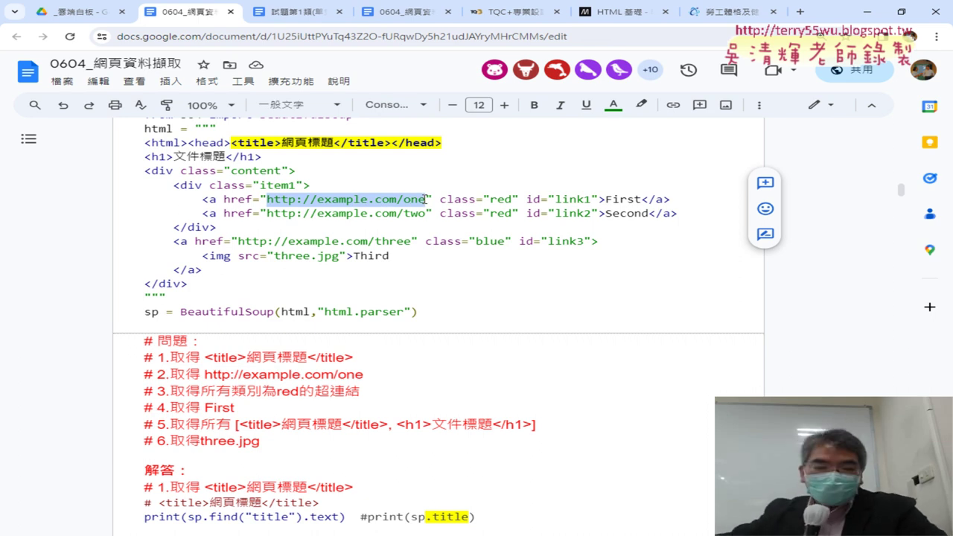
# - Point out the first link's <a tag, class red, id link1, text First, href and address
pyautogui.moveTo(203, 198); pyautogui.dragTo(216, 200)
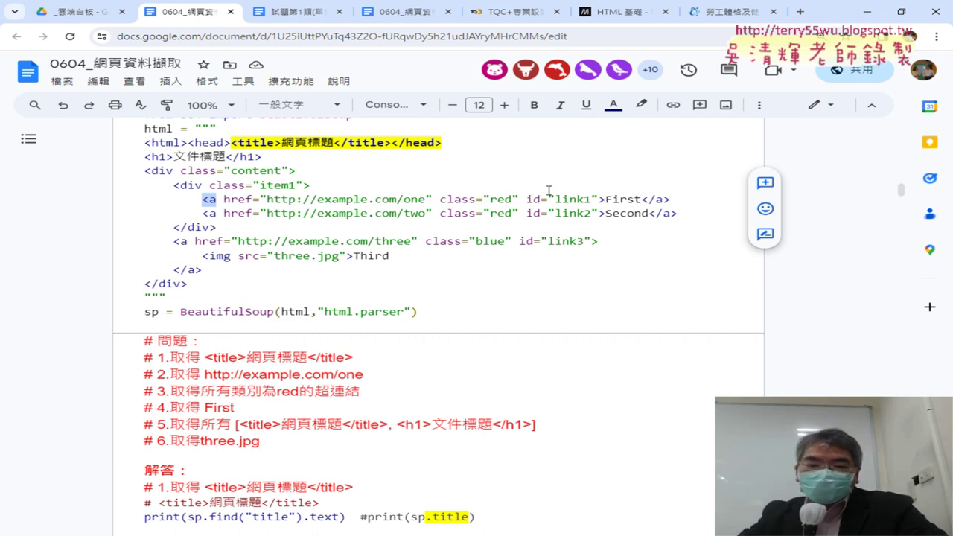
pyautogui.doubleClick(491, 199)
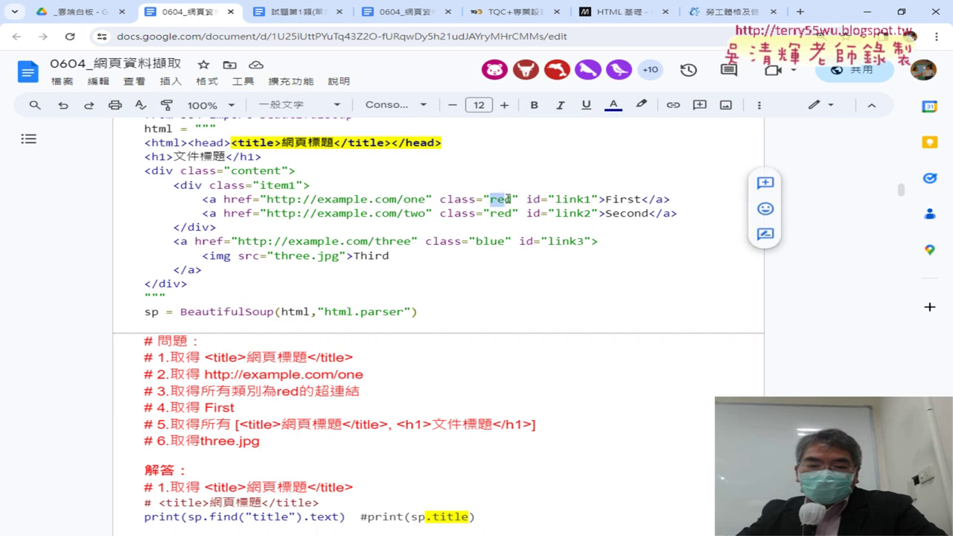
pyautogui.moveTo(555, 199); pyautogui.dragTo(591, 199)
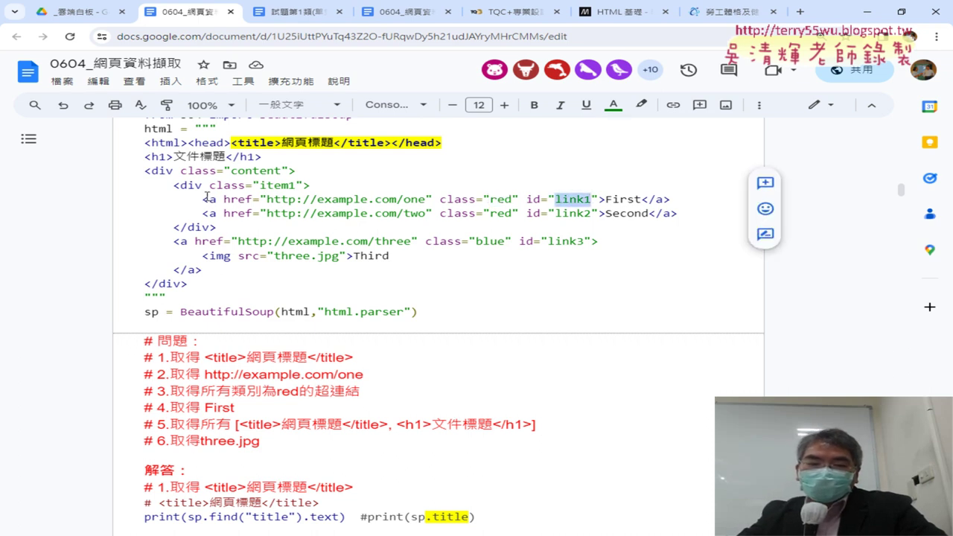
pyautogui.moveTo(206, 197); pyautogui.dragTo(219, 198)
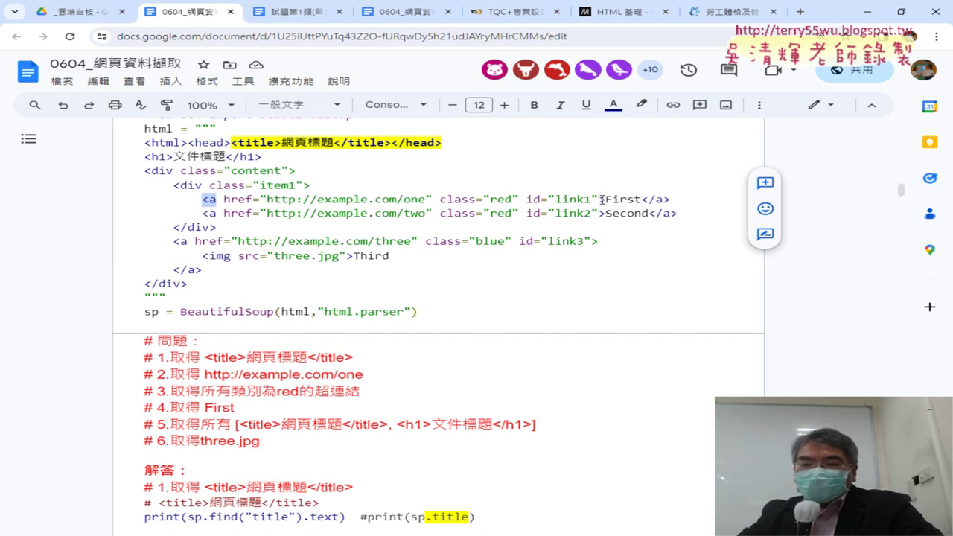
pyautogui.moveTo(603, 199); pyautogui.dragTo(640, 199)
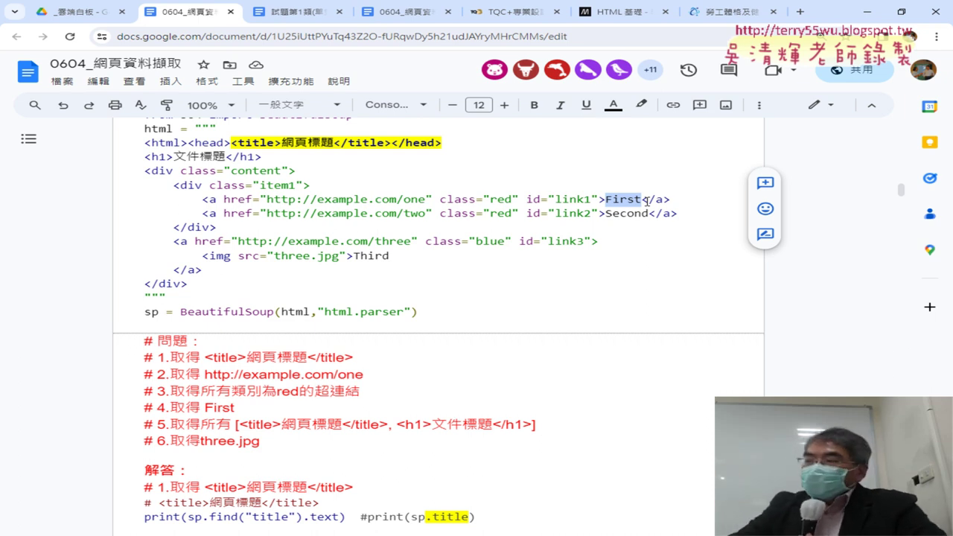
pyautogui.moveTo(224, 200); pyautogui.dragTo(246, 201)
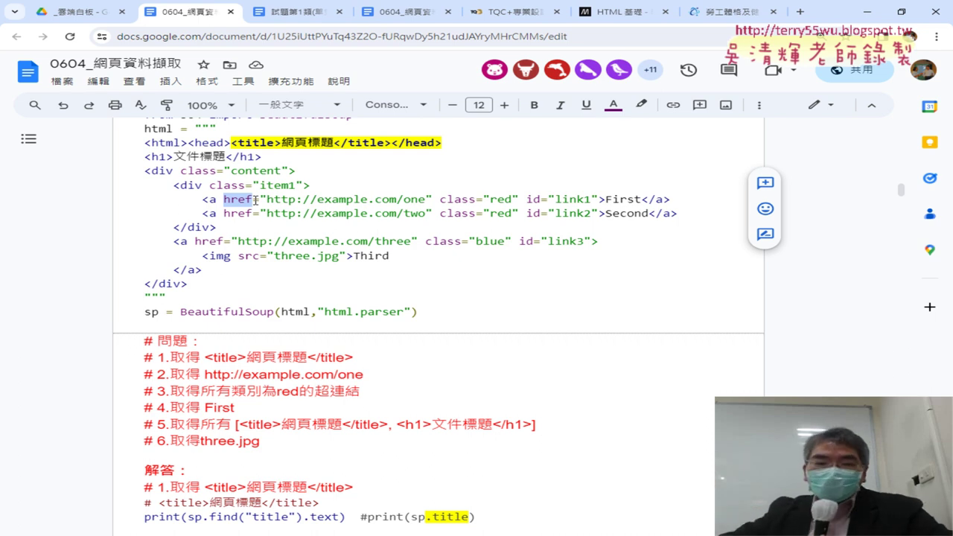
pyautogui.moveTo(268, 200); pyautogui.dragTo(425, 199)
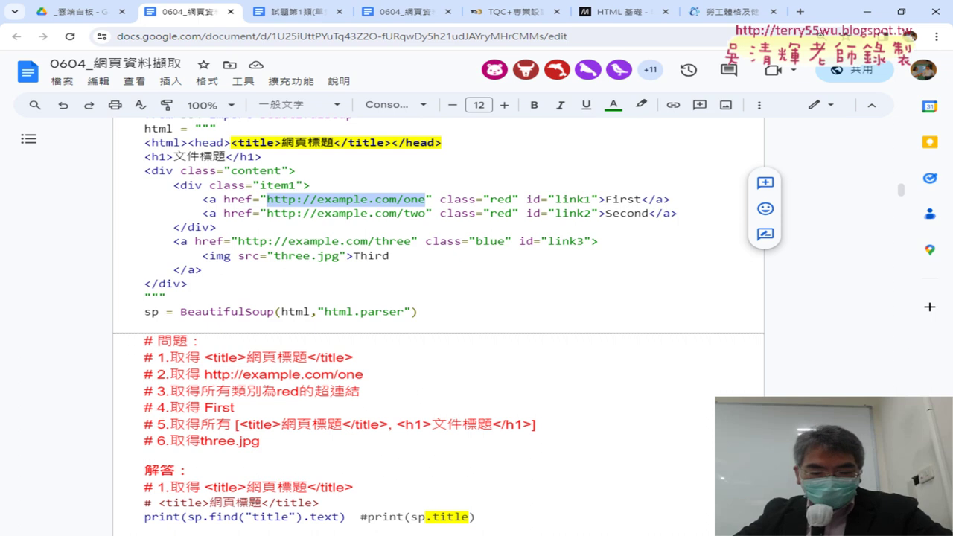
pyautogui.hotkey('alt', 'Tab')
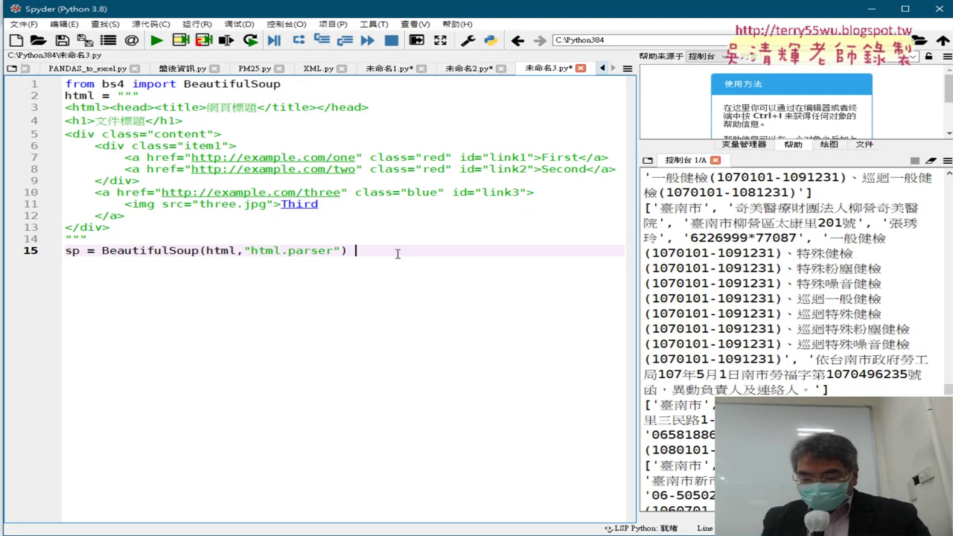
# - Add line 16 reading print(sp.find("a")) below the BeautifulSoup line
pyautogui.press('Return')
pyautogui.write('s')
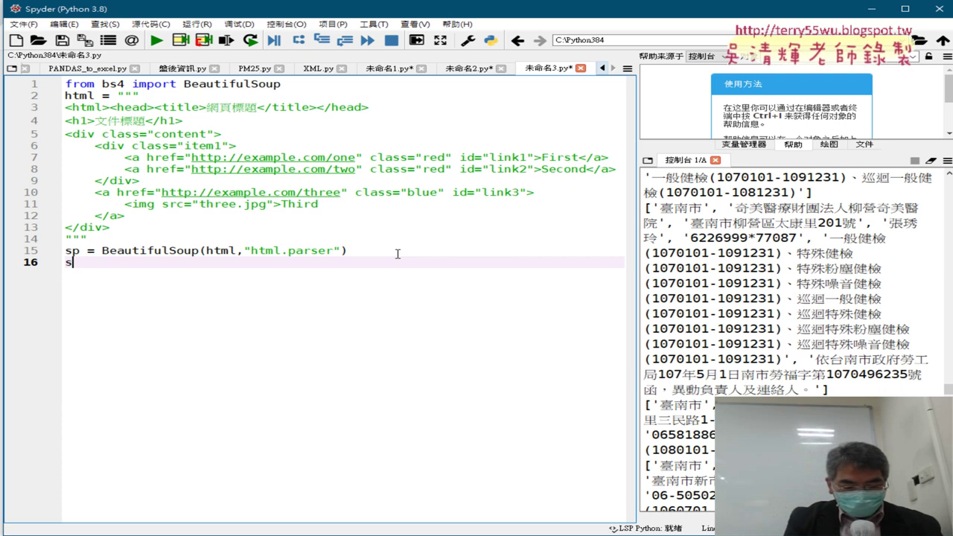
pyautogui.write('p.find')
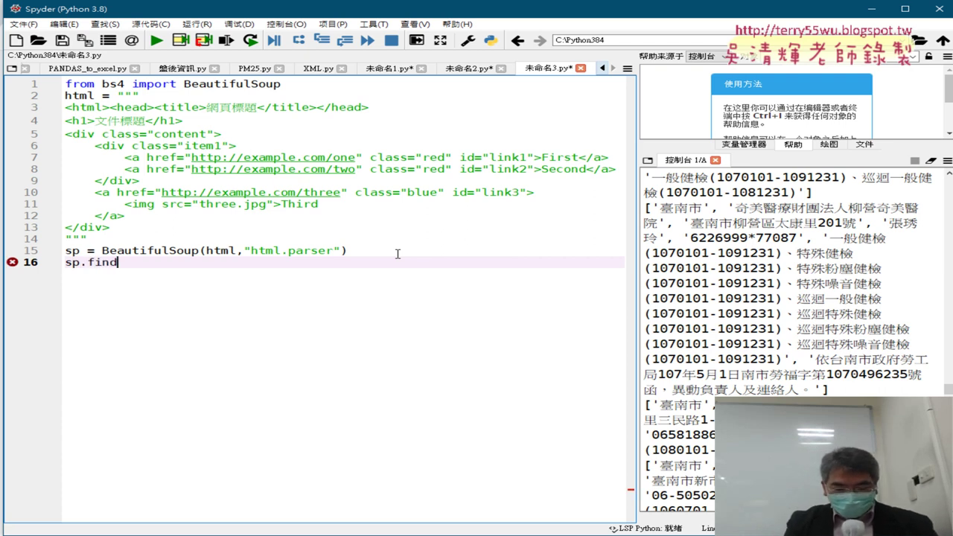
pyautogui.write('("')
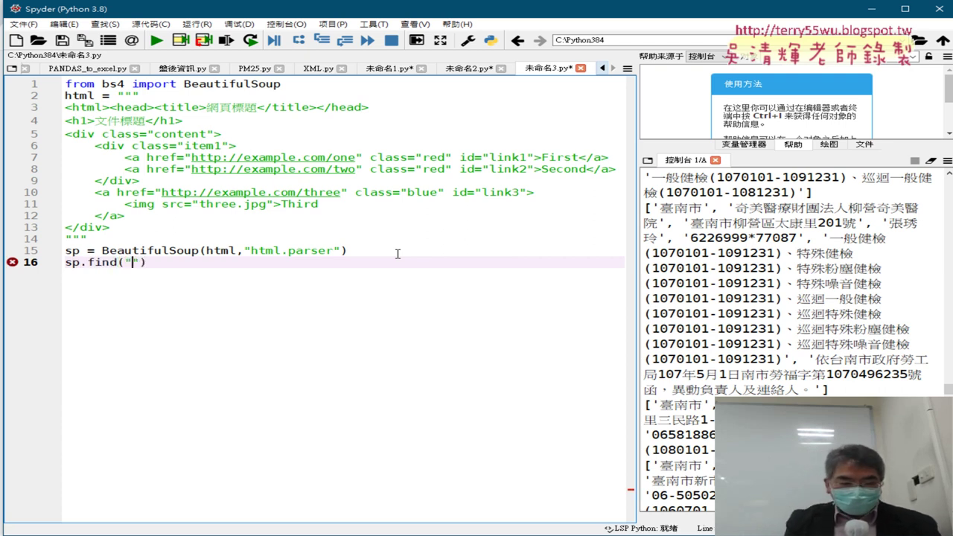
pyautogui.write('a')
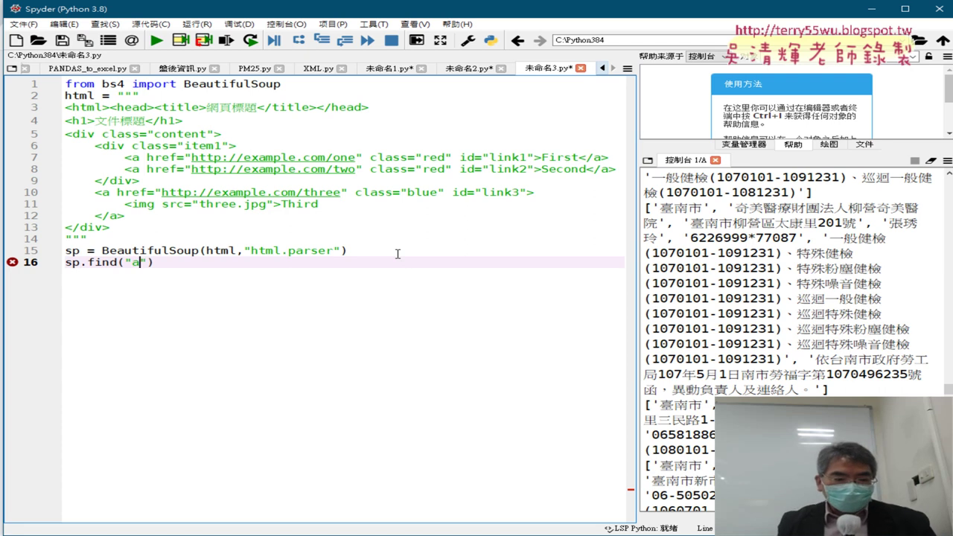
pyautogui.press('Right')
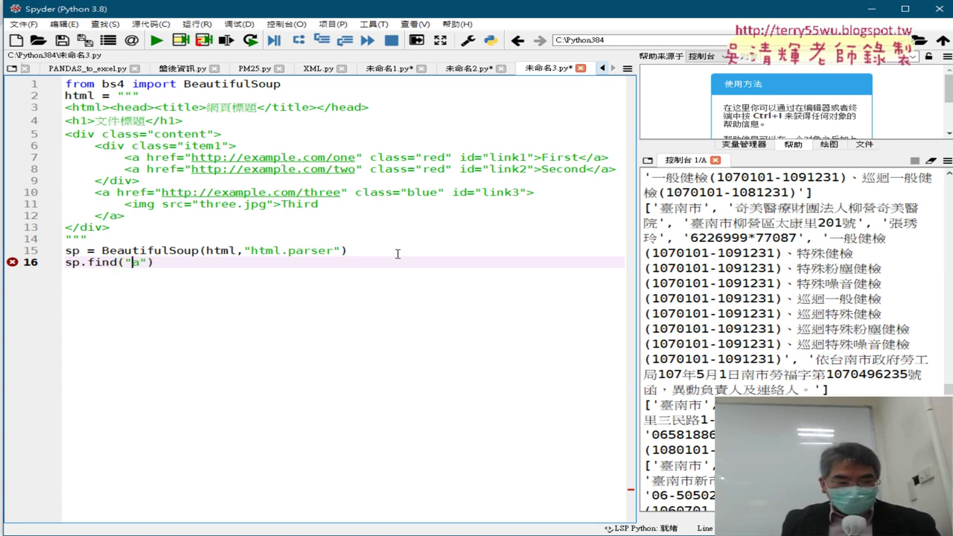
pyautogui.press('Left')
pyautogui.press('Left')
pyautogui.press('Left')
pyautogui.press('Home')
pyautogui.write('p')
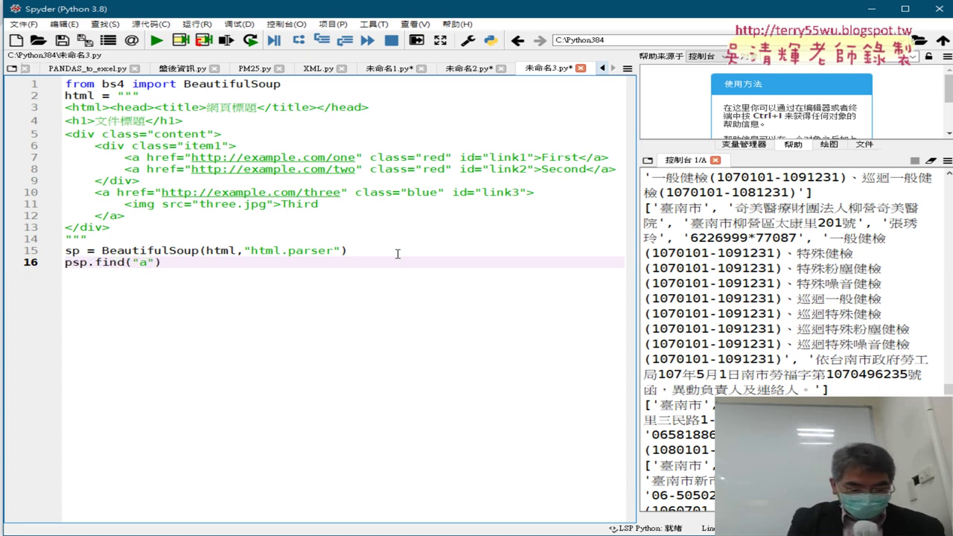
pyautogui.write('rint(')
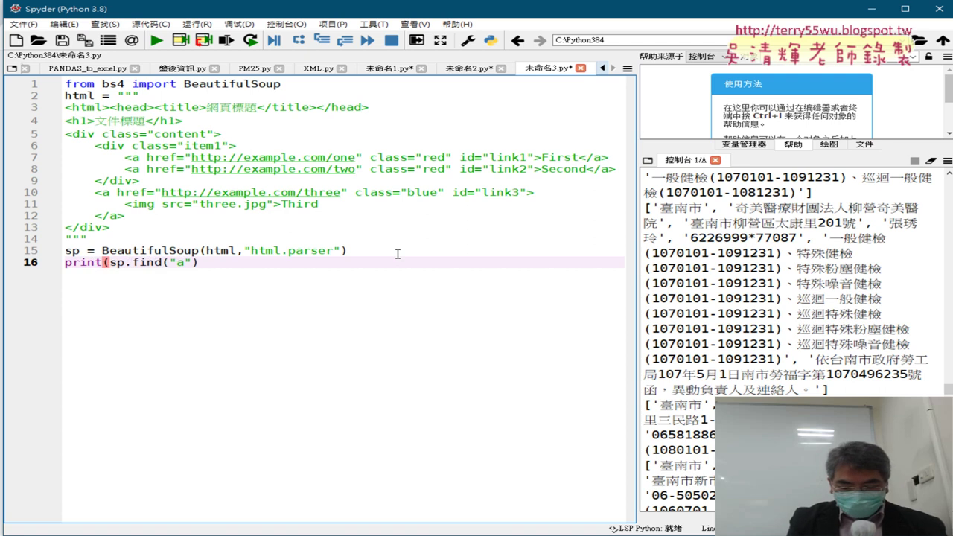
pyautogui.press('End')
pyautogui.write(')')
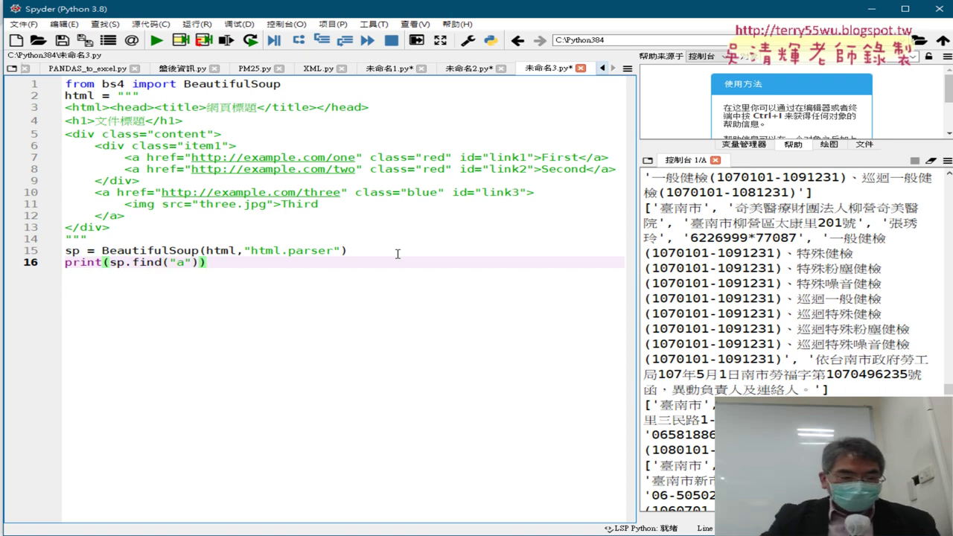
pyautogui.press('Left')
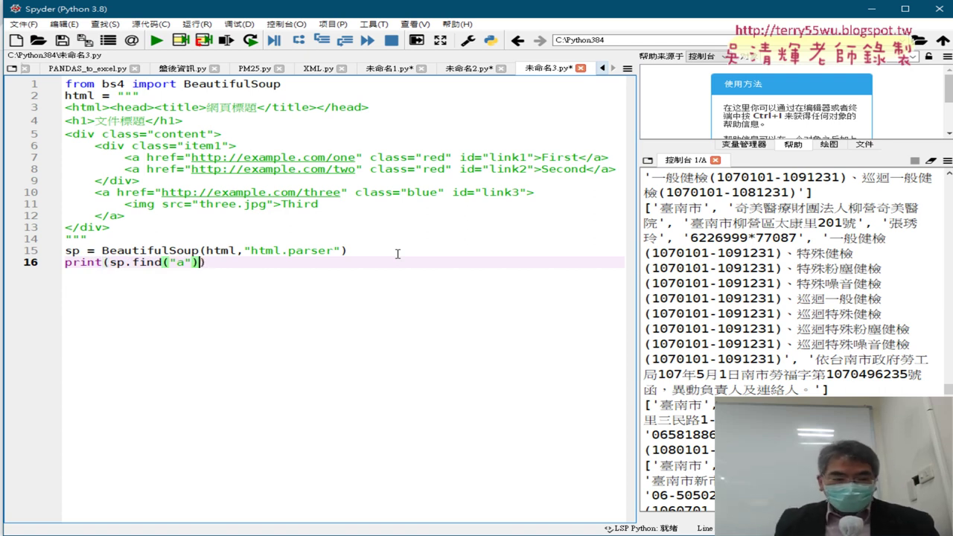
# - Run the script to show the first <a> tag, then append .get("href") to line 16
pyautogui.click(157, 40)
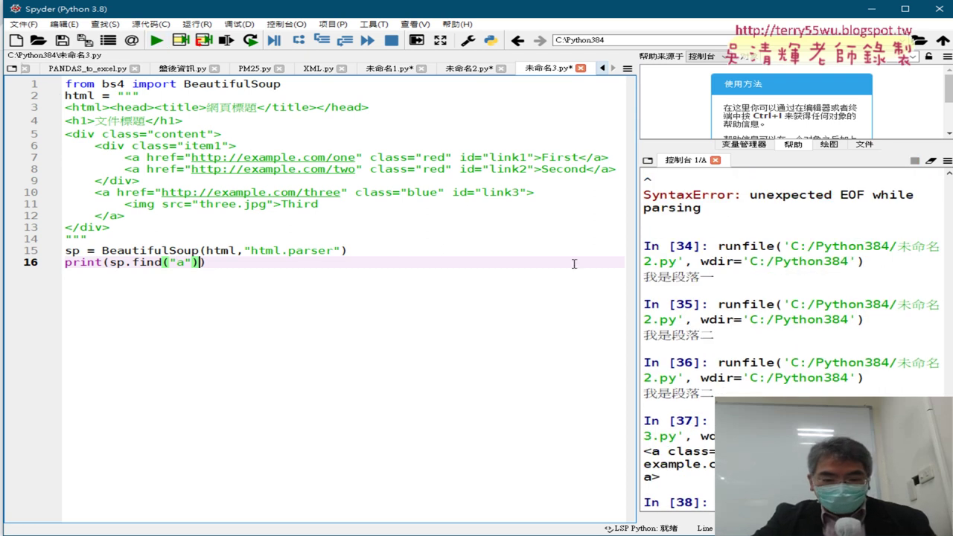
pyautogui.moveTo(659, 477); pyautogui.dragTo(645, 452)
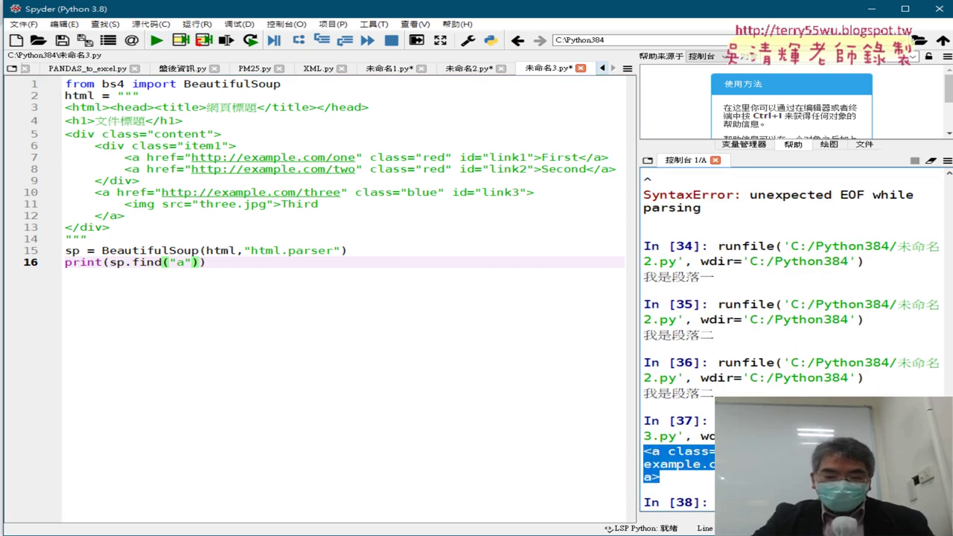
pyautogui.click(201, 261)
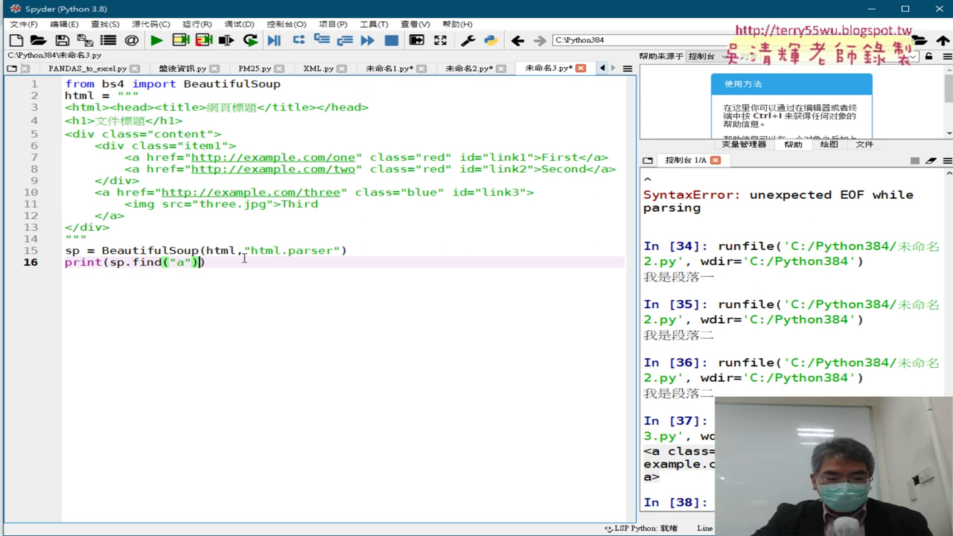
pyautogui.write('.g')
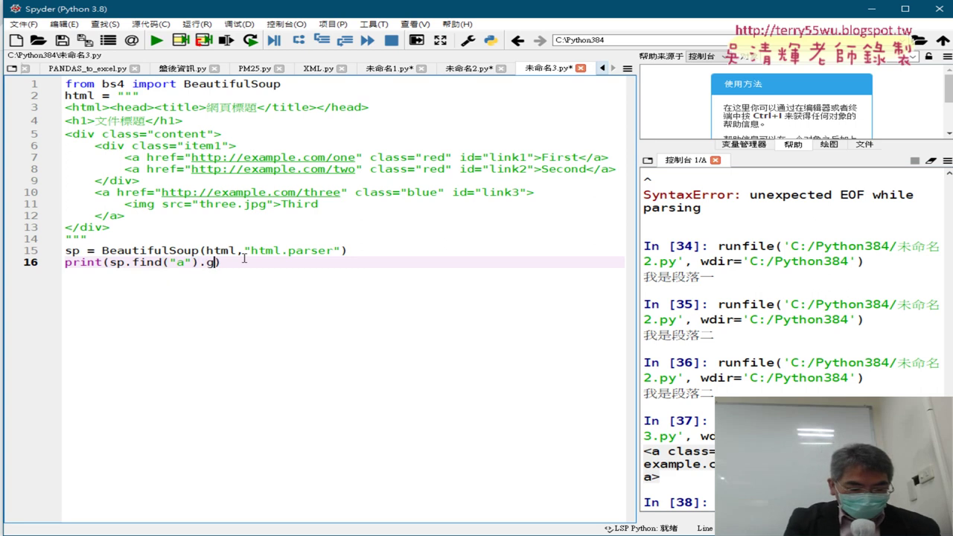
pyautogui.write('et(')
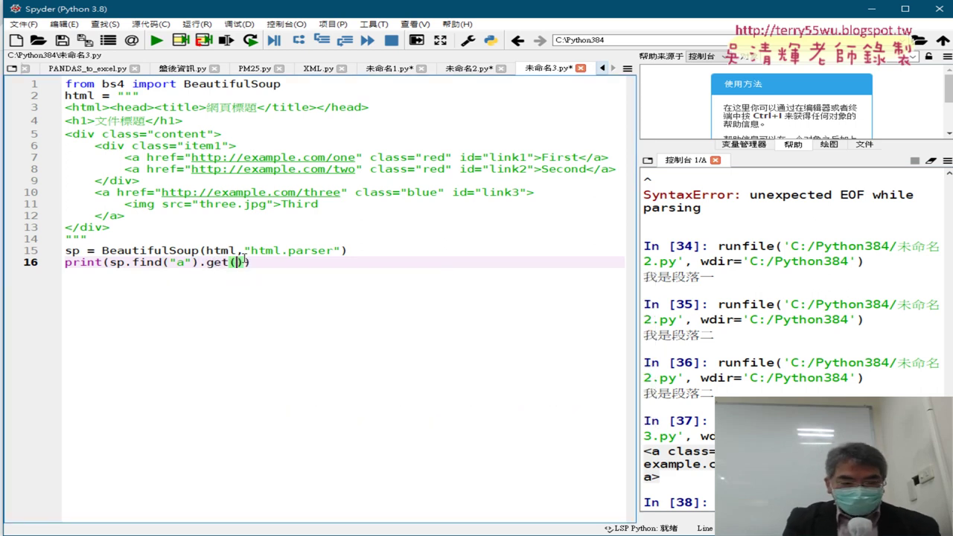
pyautogui.write('"')
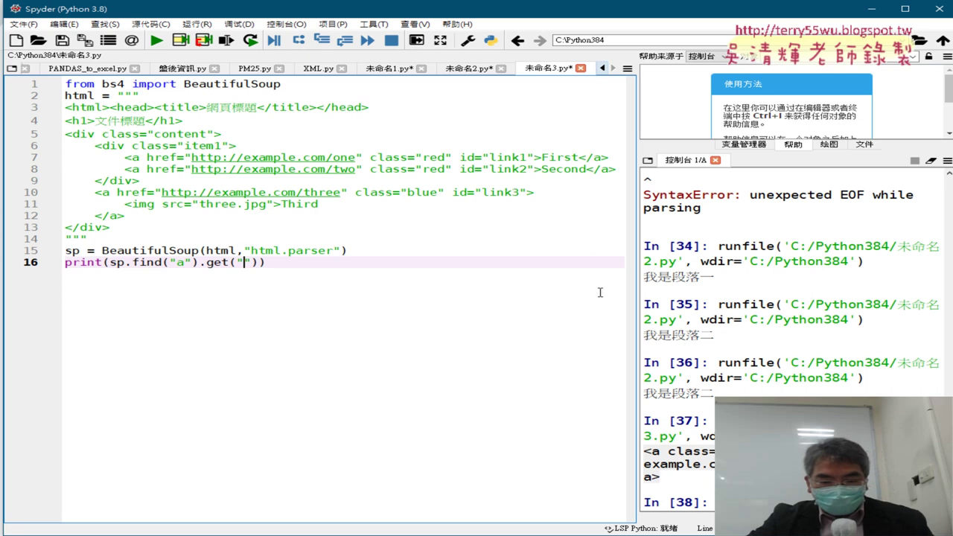
pyautogui.moveTo(645, 451); pyautogui.dragTo(745, 477)
pyautogui.click(744, 477)
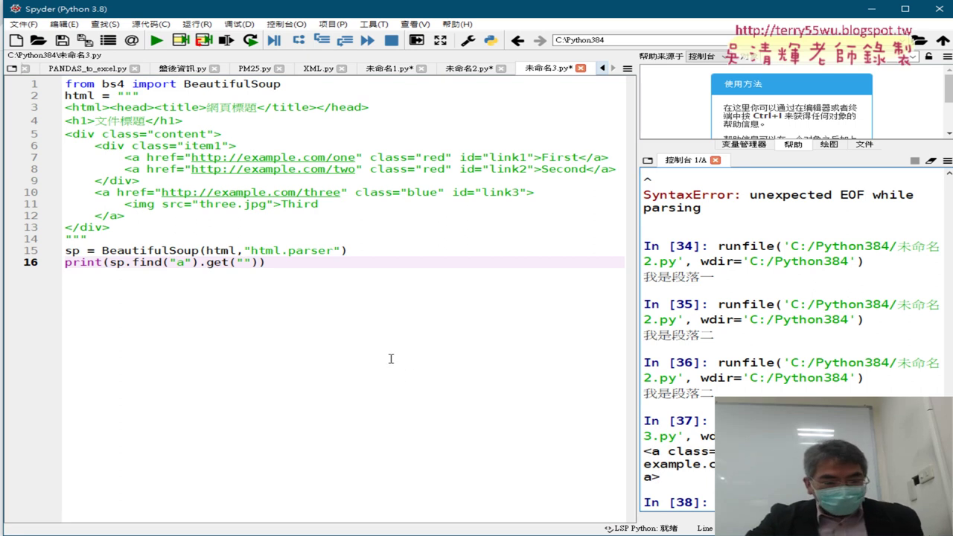
pyautogui.click(244, 259)
pyautogui.write('href')
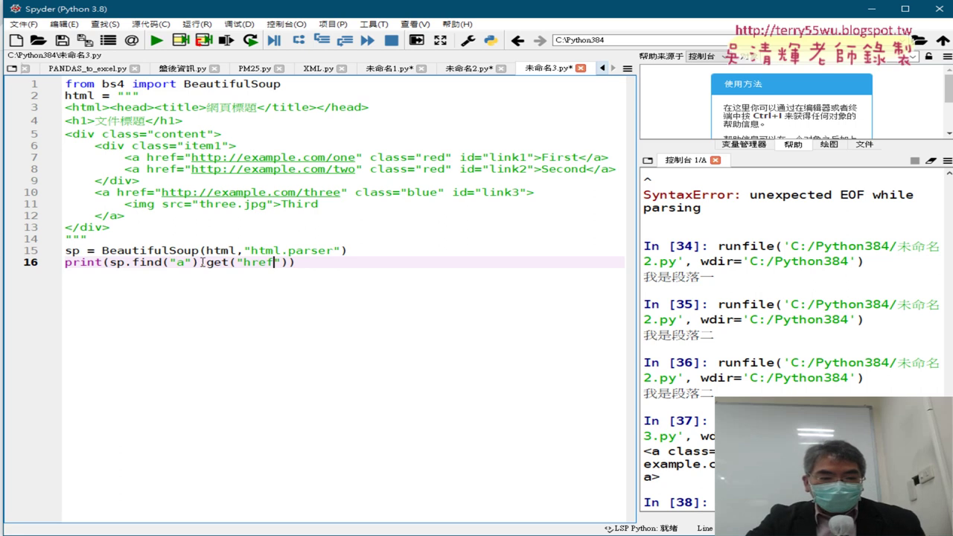
pyautogui.moveTo(199, 262); pyautogui.dragTo(274, 262)
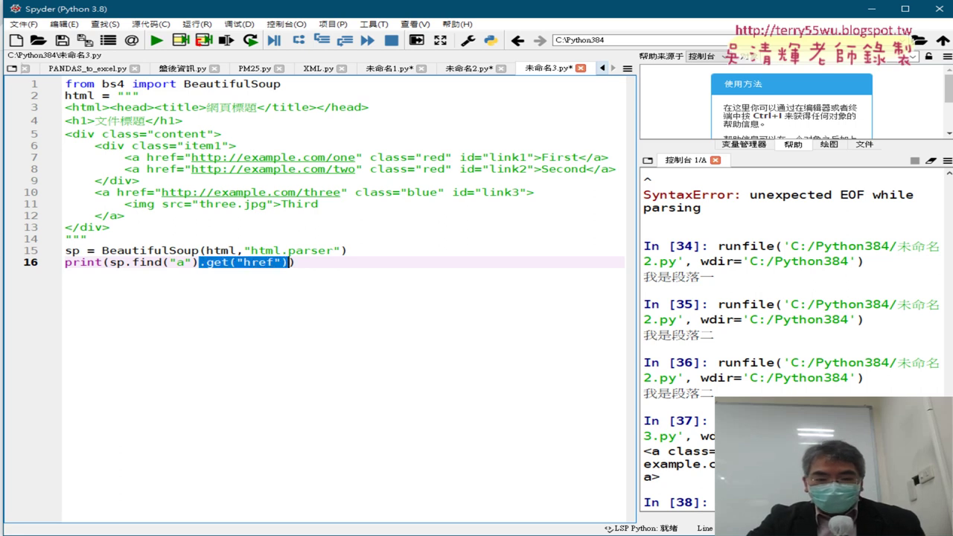
pyautogui.click(295, 262)
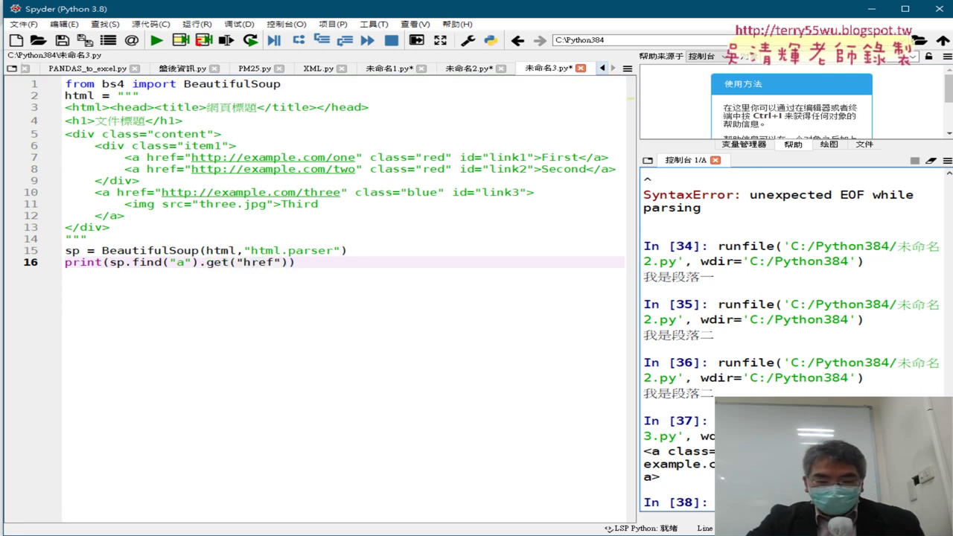
# - Run the script to print the first link's URL and annotate it against the get call
pyautogui.click(157, 40)
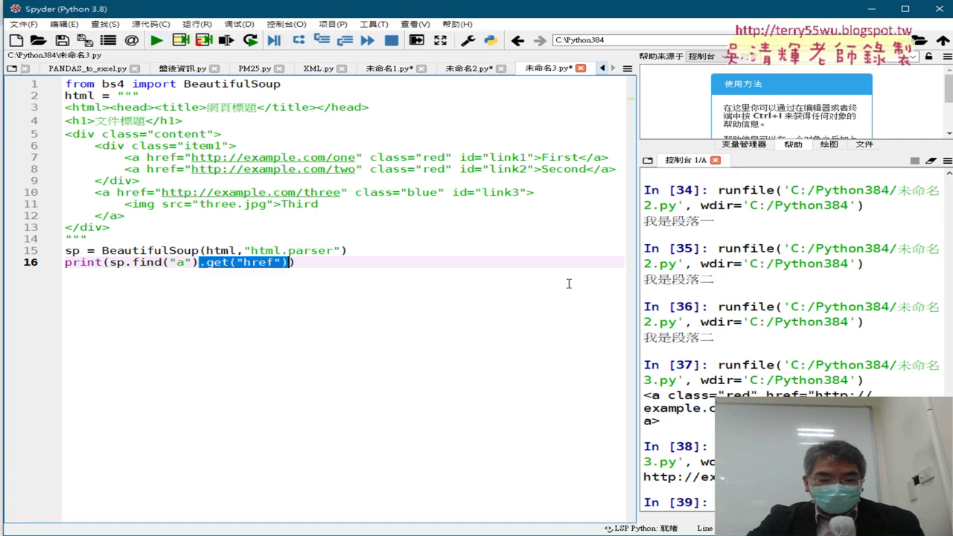
pyautogui.moveTo(714, 477); pyautogui.dragTo(644, 478)
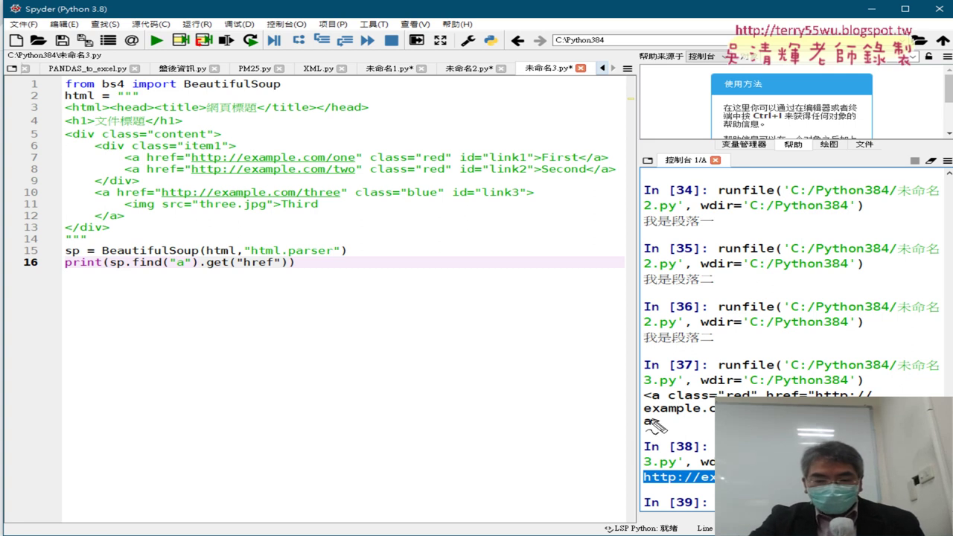
pyautogui.moveTo(713, 419)
pyautogui.mouseDown()
pyautogui.moveTo(631, 483)
pyautogui.moveTo(640, 480)
pyautogui.mouseUp()
pyautogui.moveTo(204, 271); pyautogui.dragTo(292, 273)
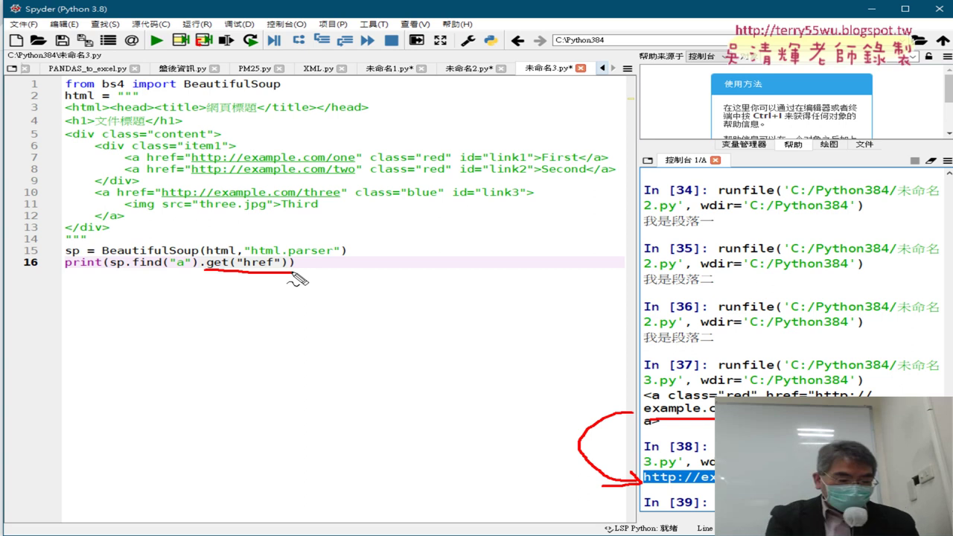
pyautogui.press('Escape')
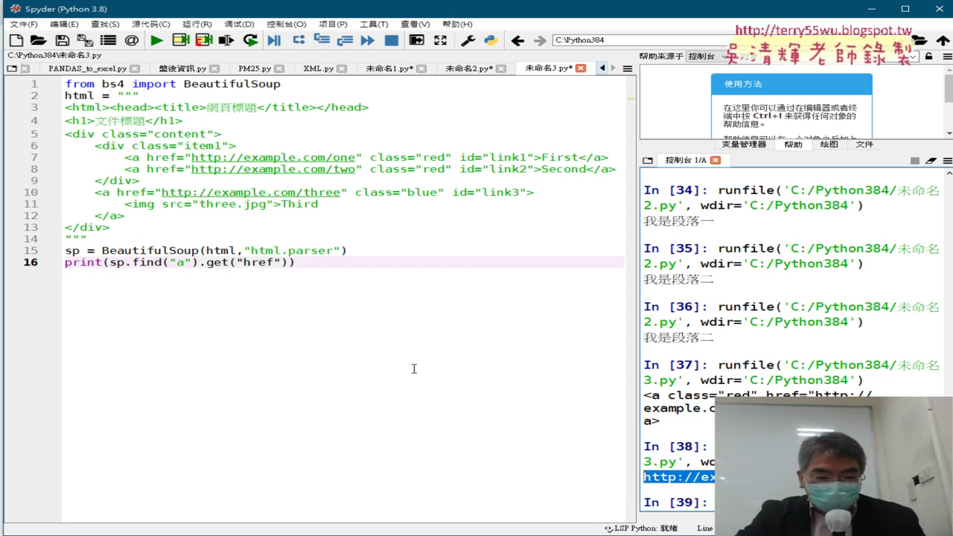
pyautogui.hotkey('alt', 'Tab')
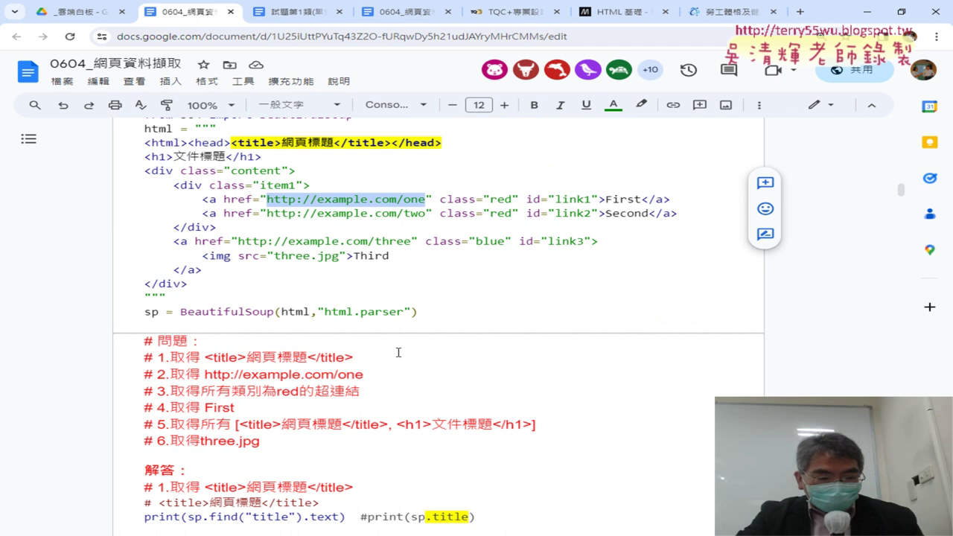
# - Highlight question 3's wording, the red class value and question 4's First in the notes
pyautogui.scroll(-1, 398, 352)
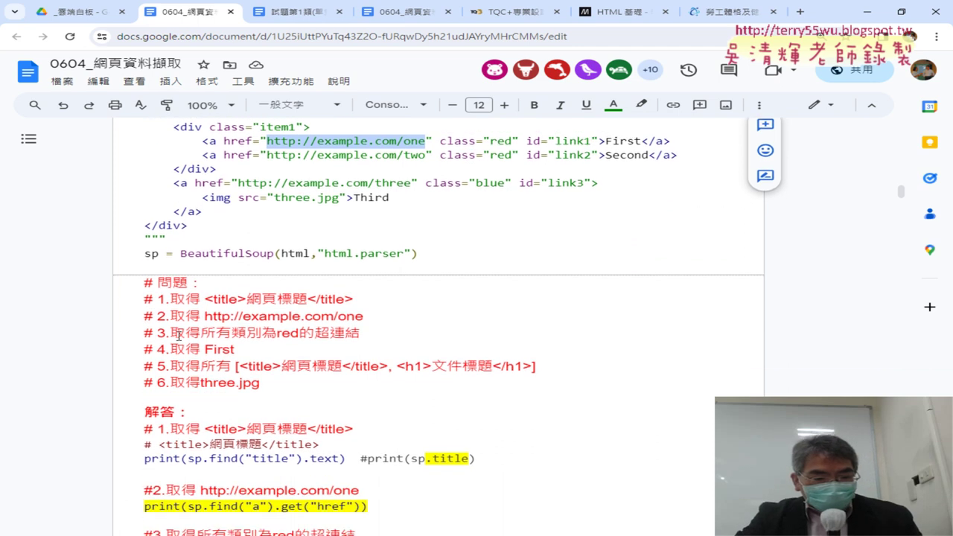
pyautogui.moveTo(178, 337); pyautogui.dragTo(292, 334)
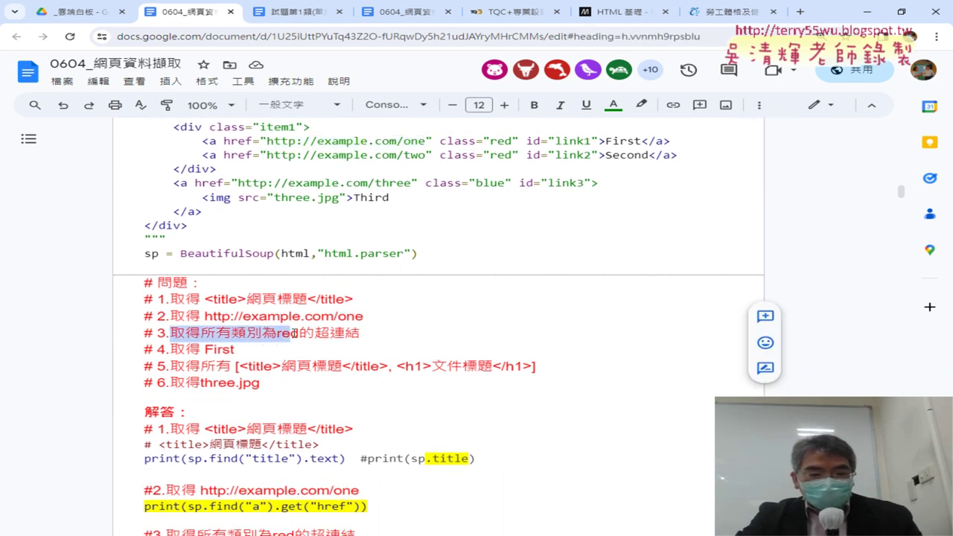
pyautogui.click(491, 154)
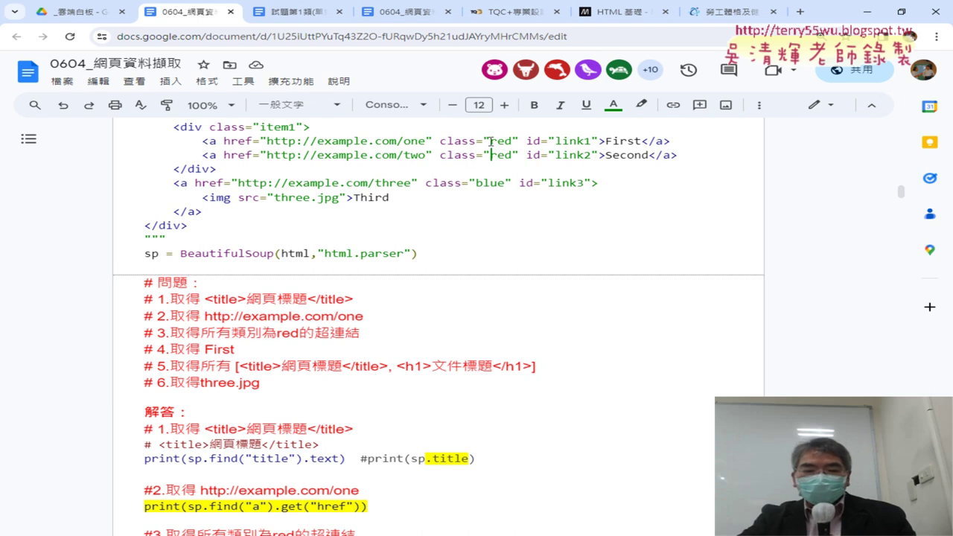
pyautogui.moveTo(483, 140); pyautogui.dragTo(517, 140)
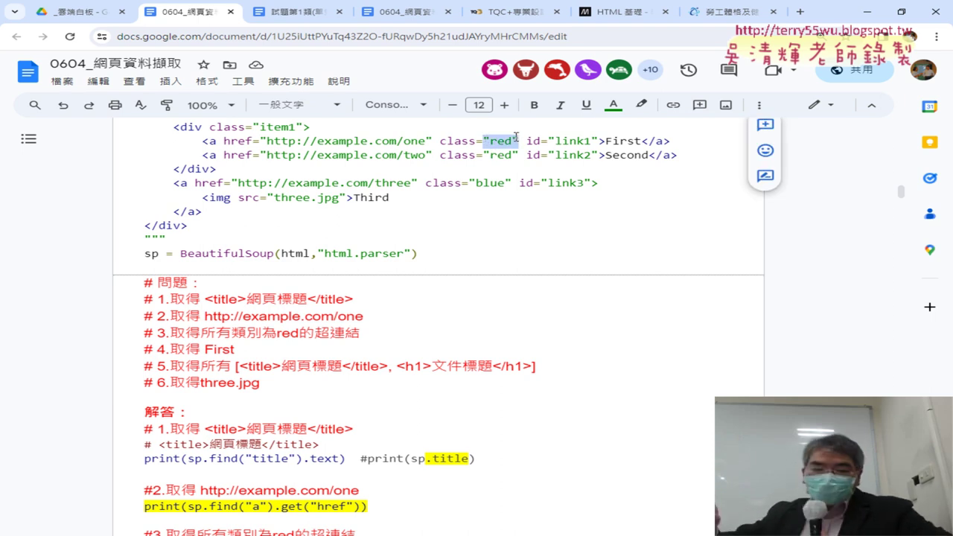
pyautogui.click(607, 153)
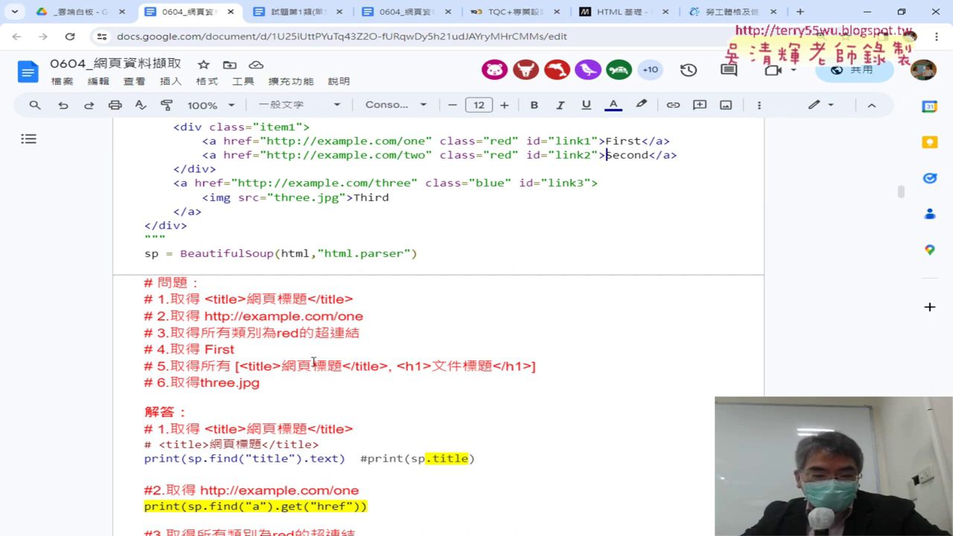
pyautogui.doubleClick(219, 349)
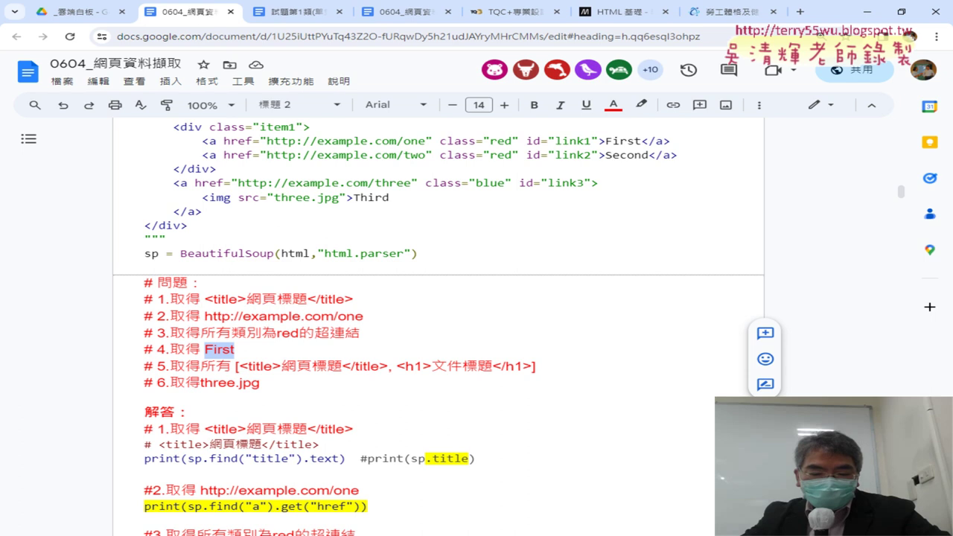
pyautogui.hotkey('alt', 'Tab')
pyautogui.moveTo(203, 263)
pyautogui.mouseDown()
pyautogui.moveTo(289, 263)
pyautogui.moveTo(205, 262)
pyautogui.mouseUp()
# - Change line 16's .get("href") to .text and run it, printing First
pyautogui.click(292, 262)
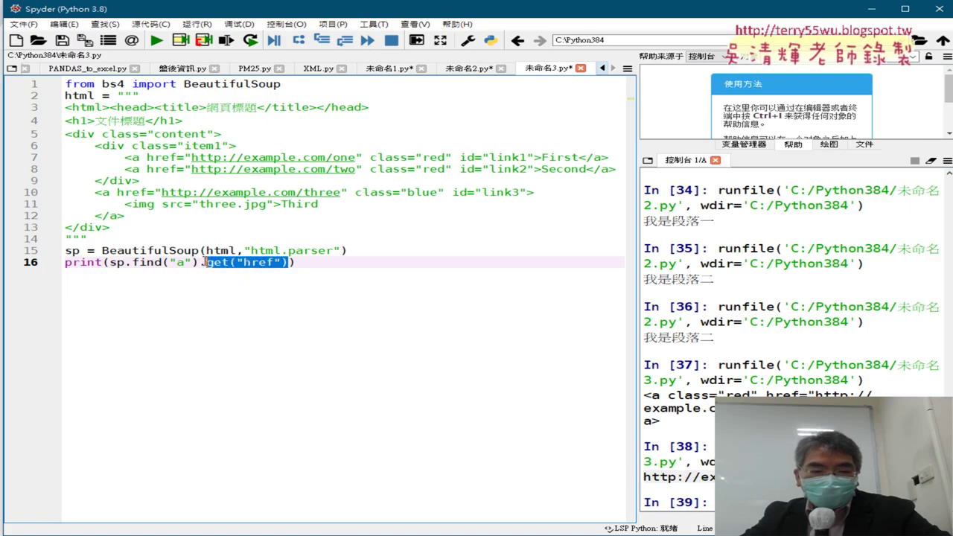
pyautogui.write('.')
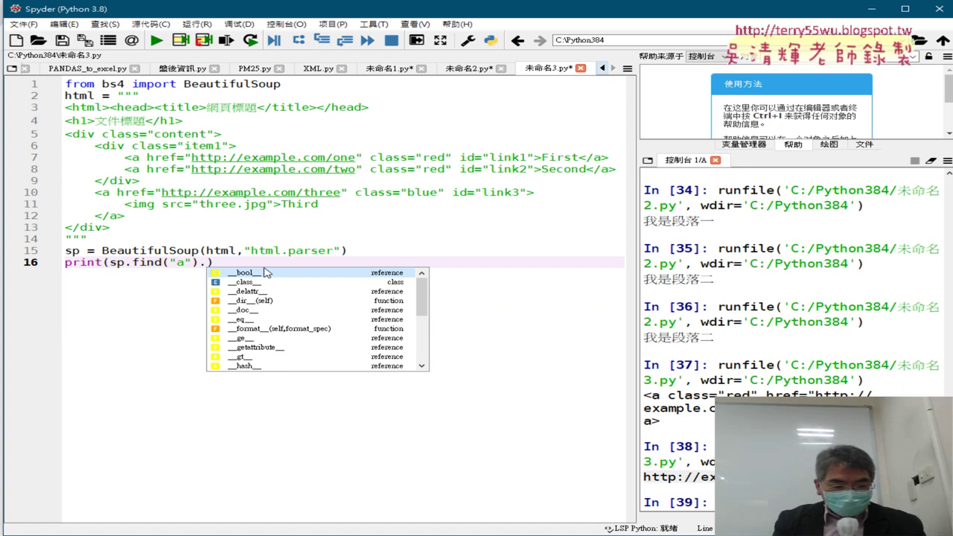
pyautogui.write('text')
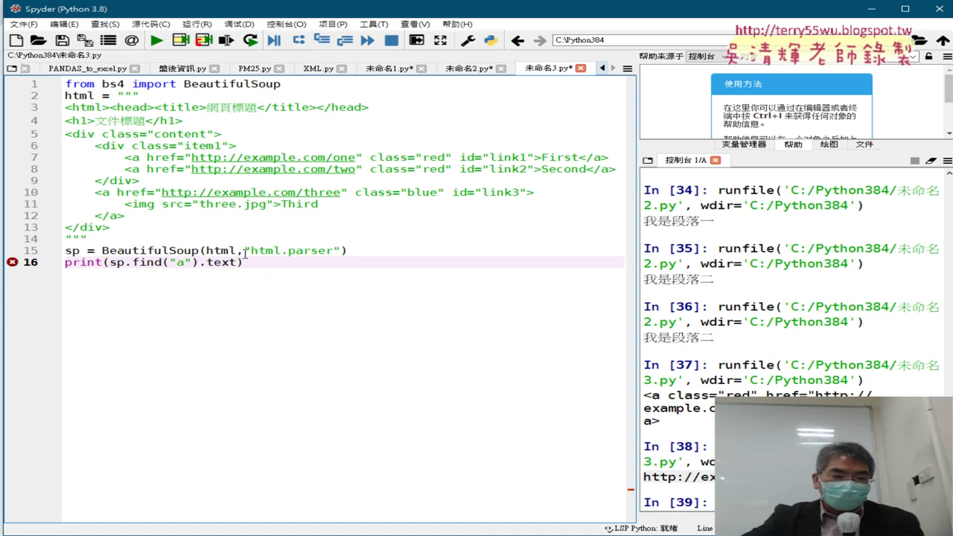
pyautogui.click(157, 40)
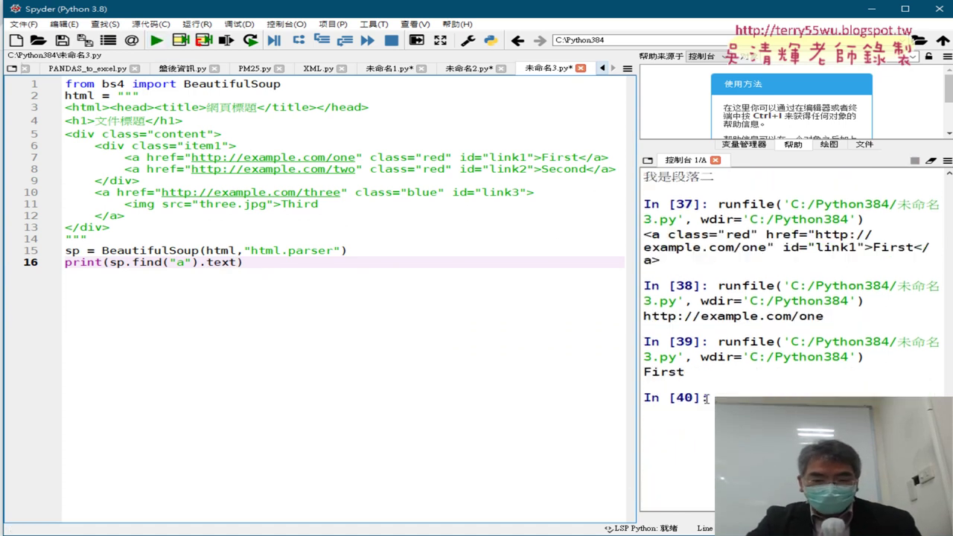
pyautogui.moveTo(678, 374); pyautogui.dragTo(643, 372)
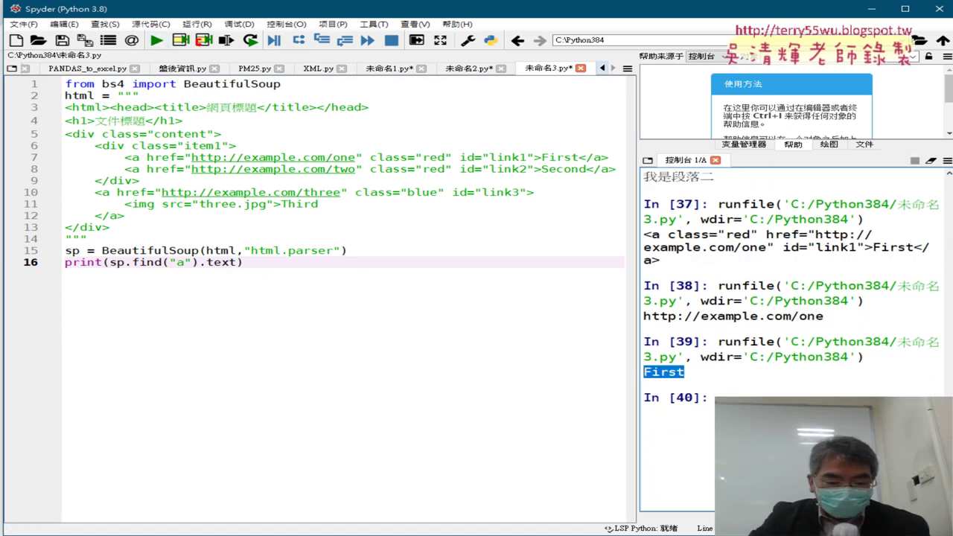
pyautogui.hotkey('alt', 'Tab')
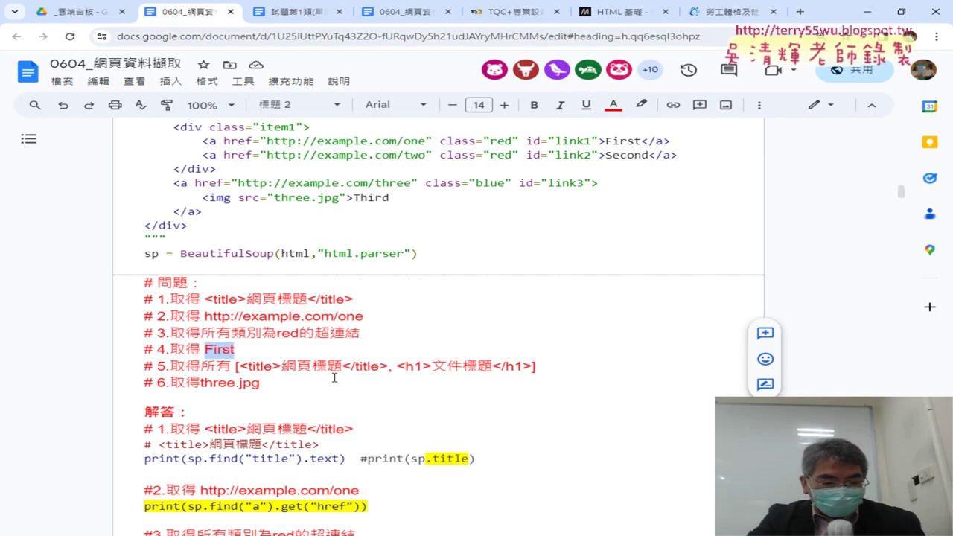
# - Highlight question 5's expected list, three.jpg in question 6, and src= in the img line, then return to Spyder
pyautogui.moveTo(234, 367); pyautogui.dragTo(544, 366)
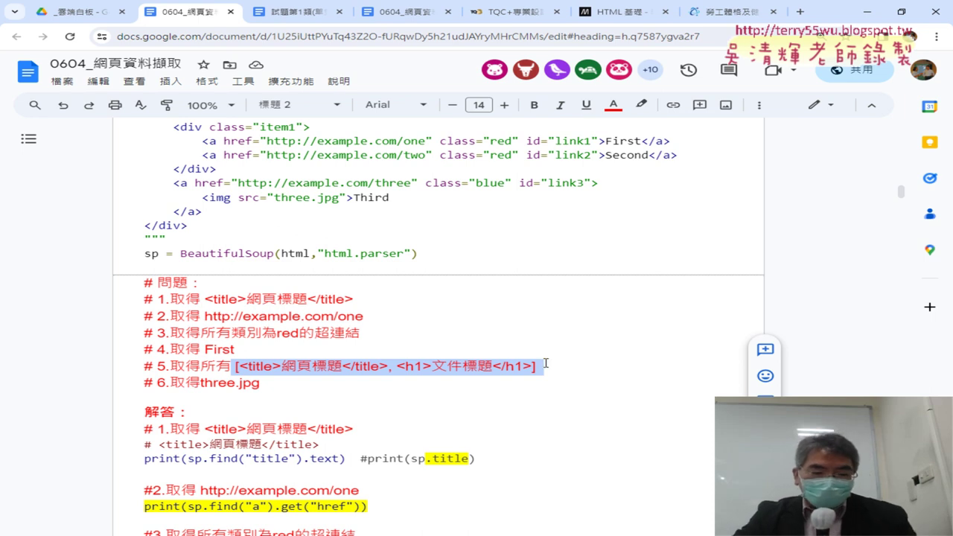
pyautogui.moveTo(200, 383); pyautogui.dragTo(262, 383)
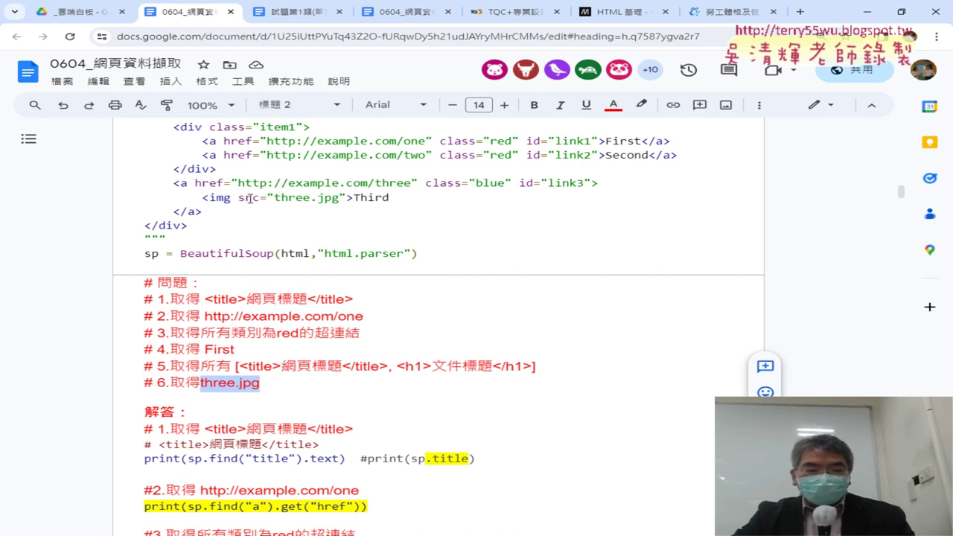
pyautogui.moveTo(239, 197); pyautogui.dragTo(268, 195)
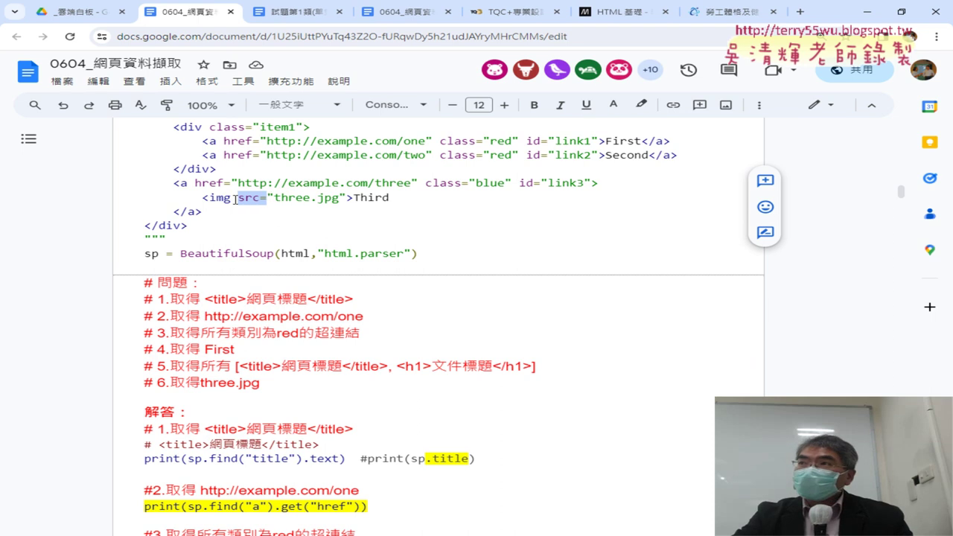
pyautogui.hotkey('alt', 'Tab')
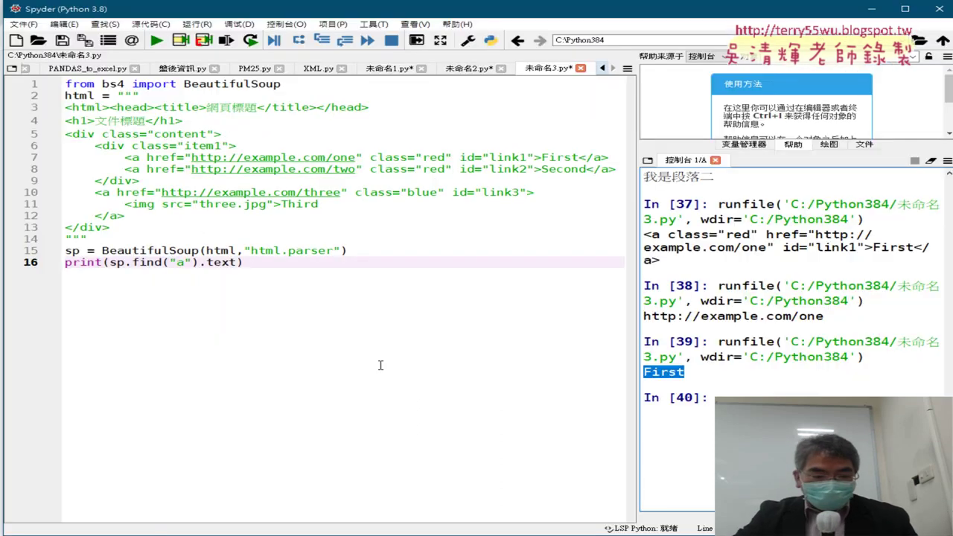
# - Change line 16's find() tag from a to img and run the script with .text selected
pyautogui.doubleClick(179, 262)
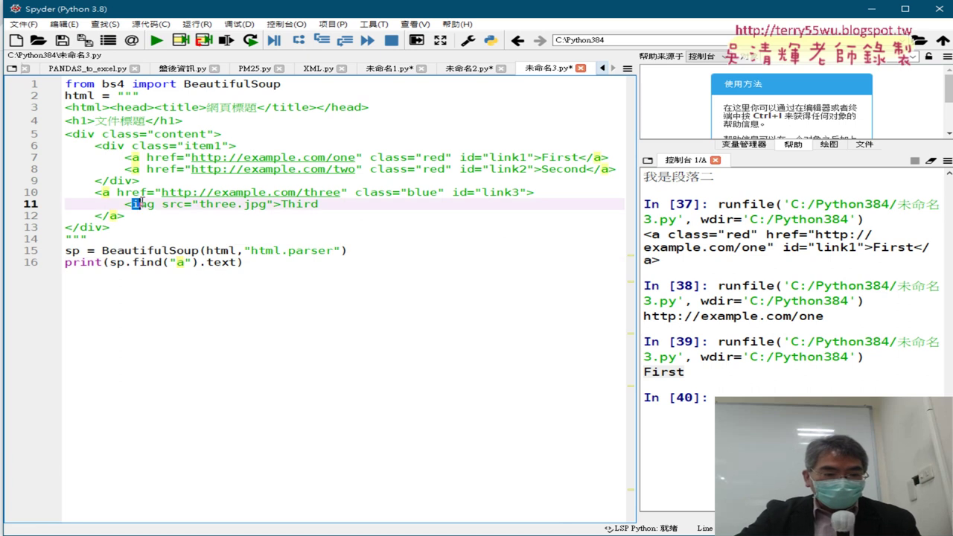
pyautogui.moveTo(132, 203); pyautogui.dragTo(155, 203)
pyautogui.hotkey('ctrl', 'c')
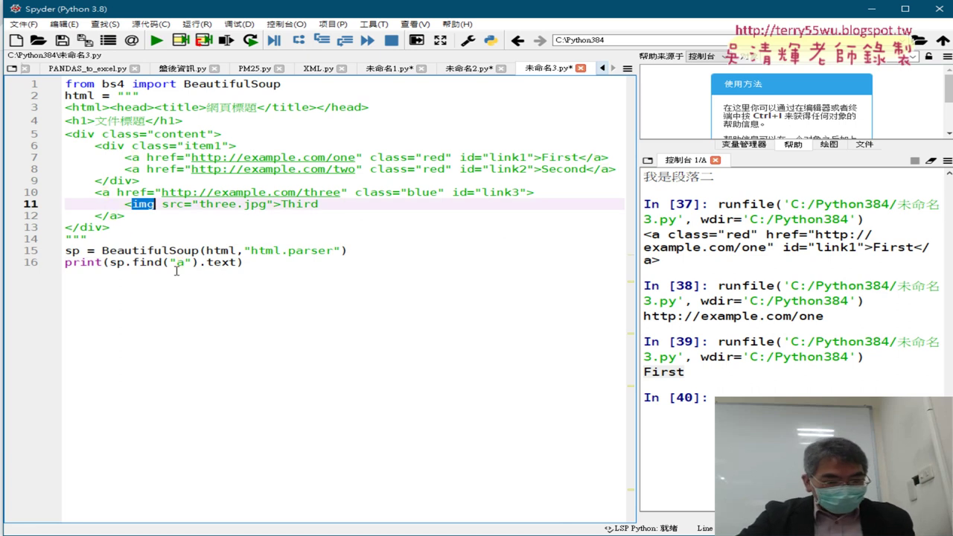
pyautogui.doubleClick(180, 262)
pyautogui.hotkey('ctrl', 'v')
pyautogui.doubleClick(217, 262)
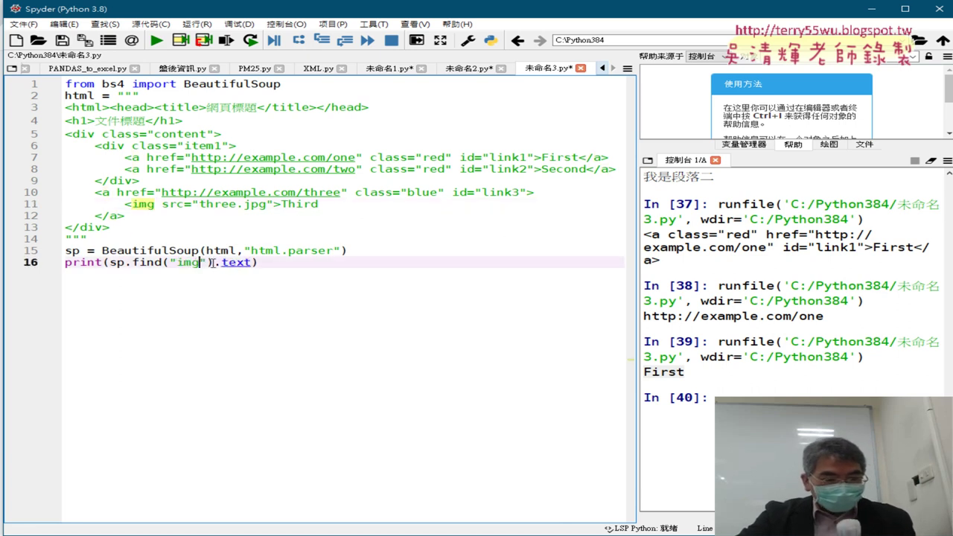
pyautogui.moveTo(223, 262); pyautogui.dragTo(396, 266)
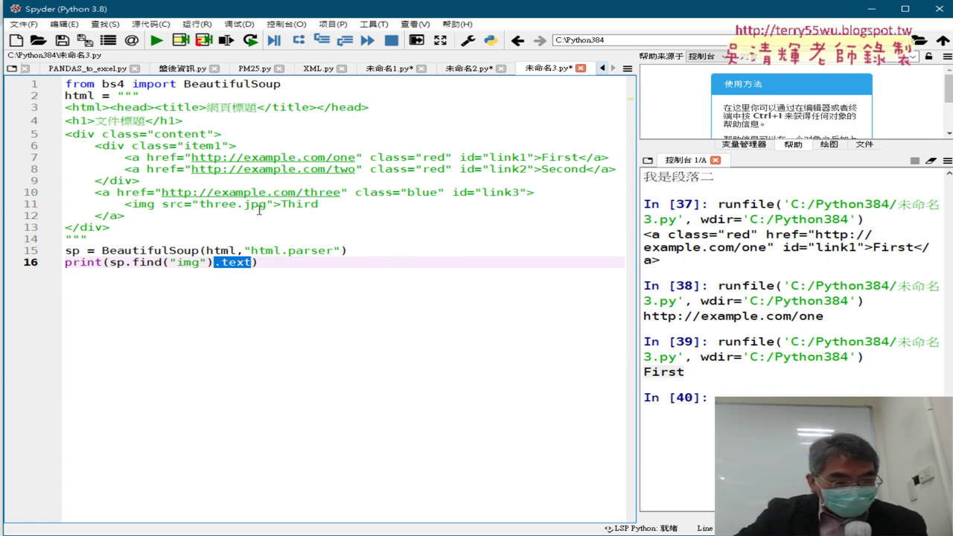
pyautogui.click(156, 40)
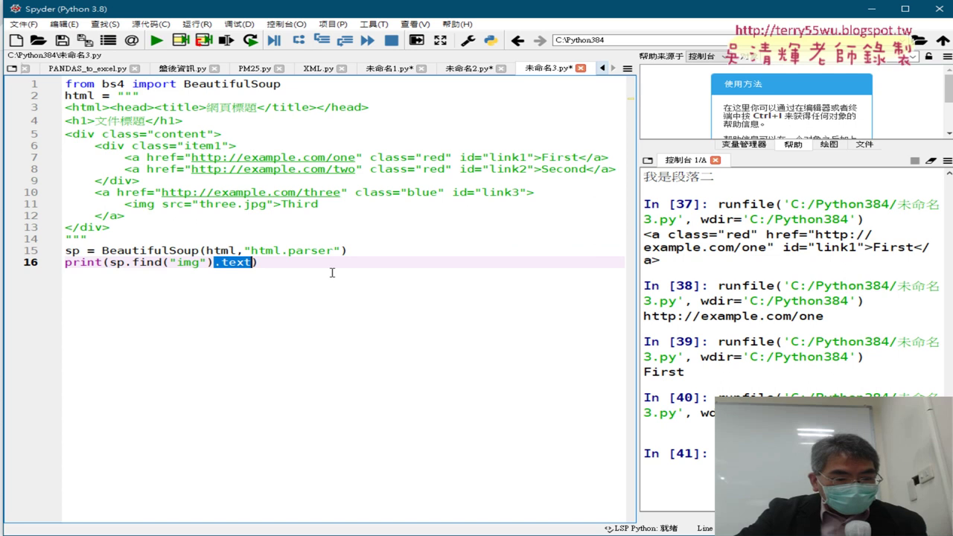
# - Replace .text with .get("src") on line 16, run it, and mark the three.jpg output
pyautogui.press('BackSpace')
pyautogui.write('.')
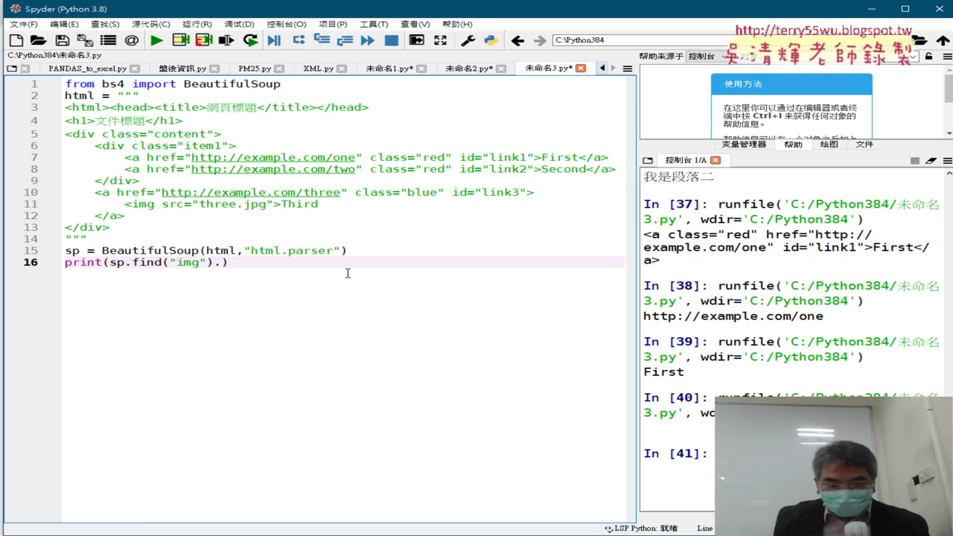
pyautogui.write('get')
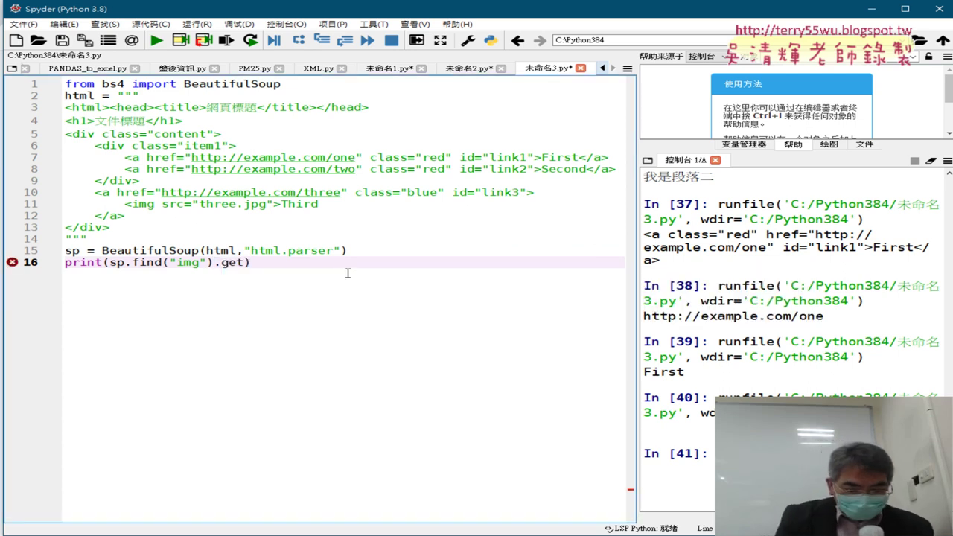
pyautogui.write('("')
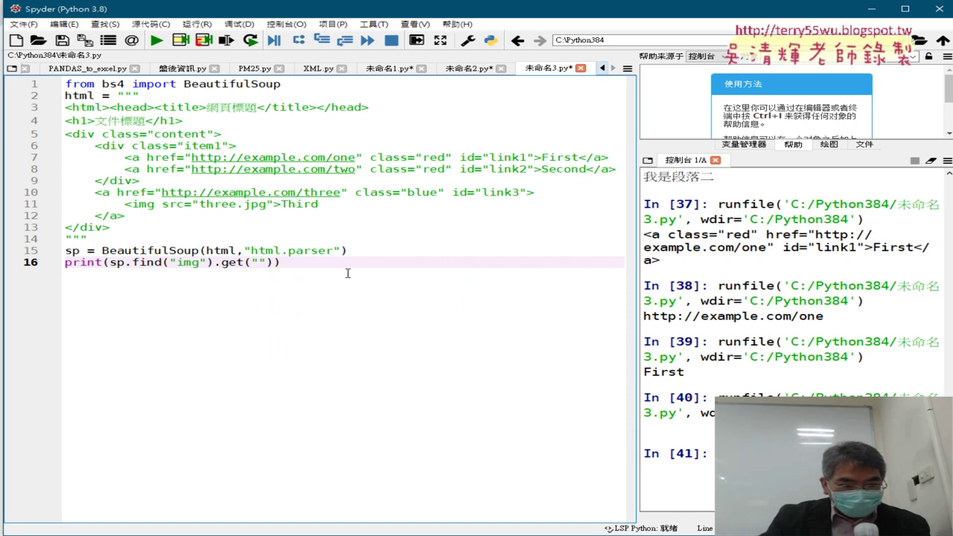
pyautogui.doubleClick(179, 203)
pyautogui.hotkey('ctrl', 'c')
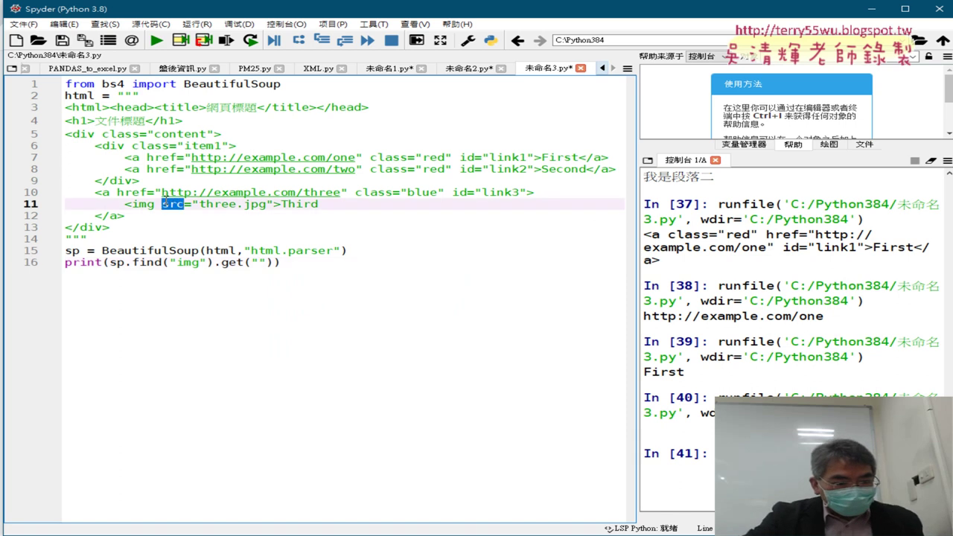
pyautogui.click(262, 262)
pyautogui.hotkey('ctrl', 'v')
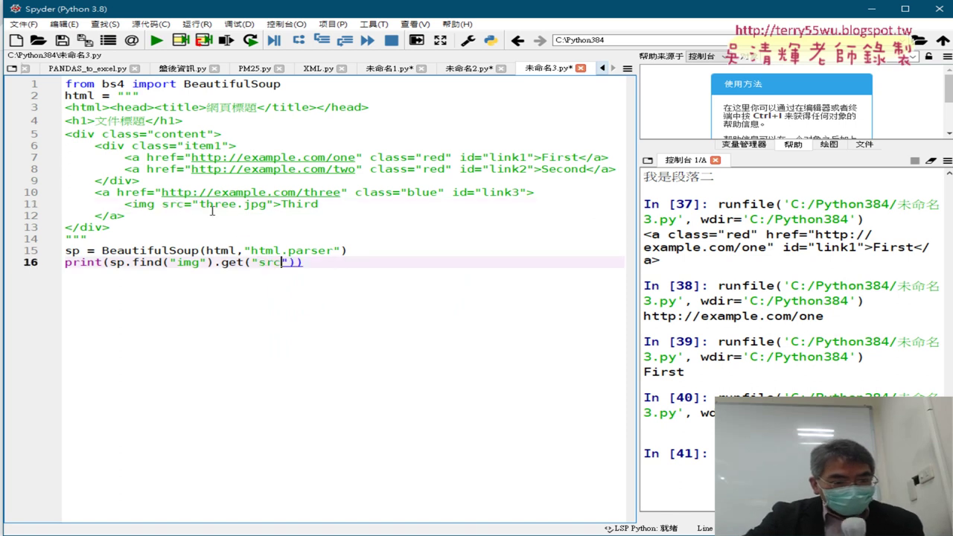
pyautogui.click(157, 40)
pyautogui.moveTo(643, 477); pyautogui.dragTo(716, 477)
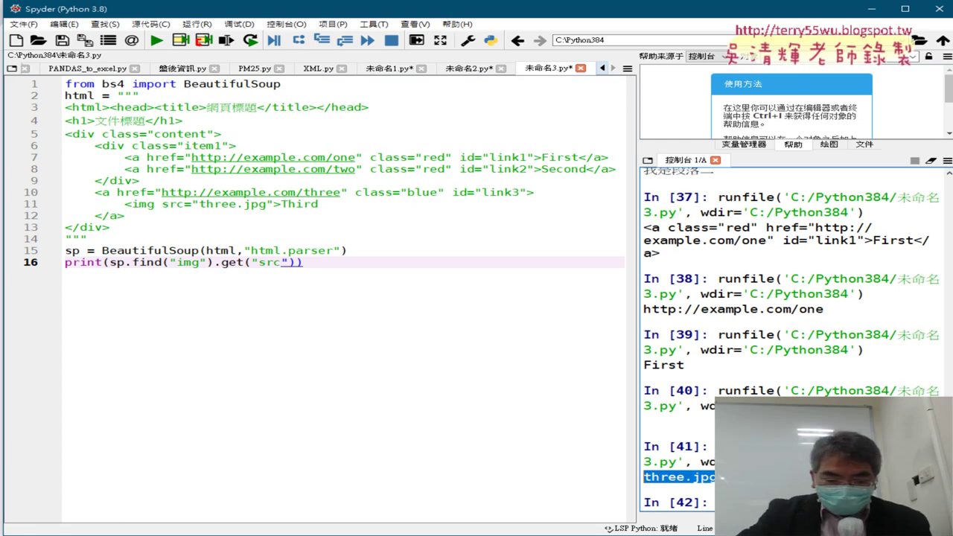
pyautogui.hotkey('alt', 'Tab')
pyautogui.scroll(-1, 572, 385)
pyautogui.scroll(-5, 583, 380)
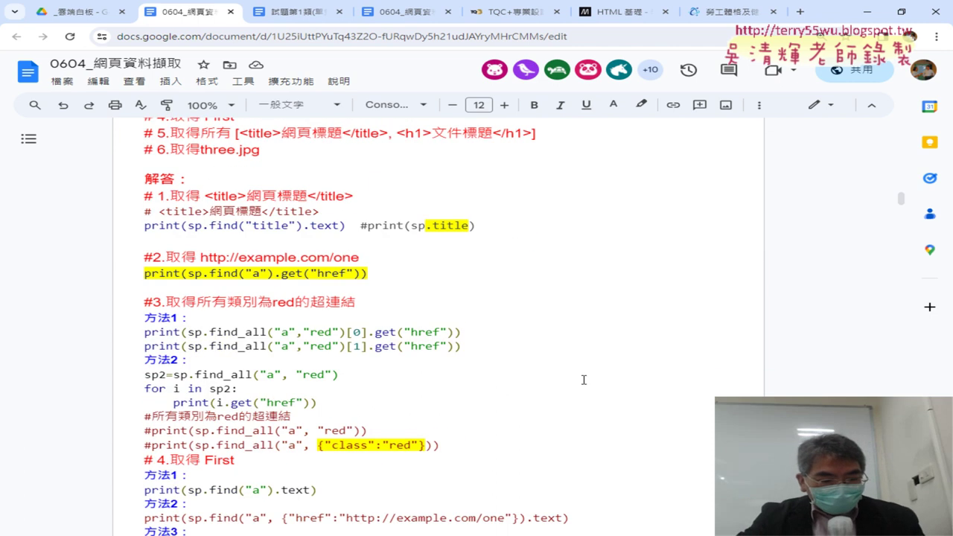
pyautogui.scroll(-2, 584, 380)
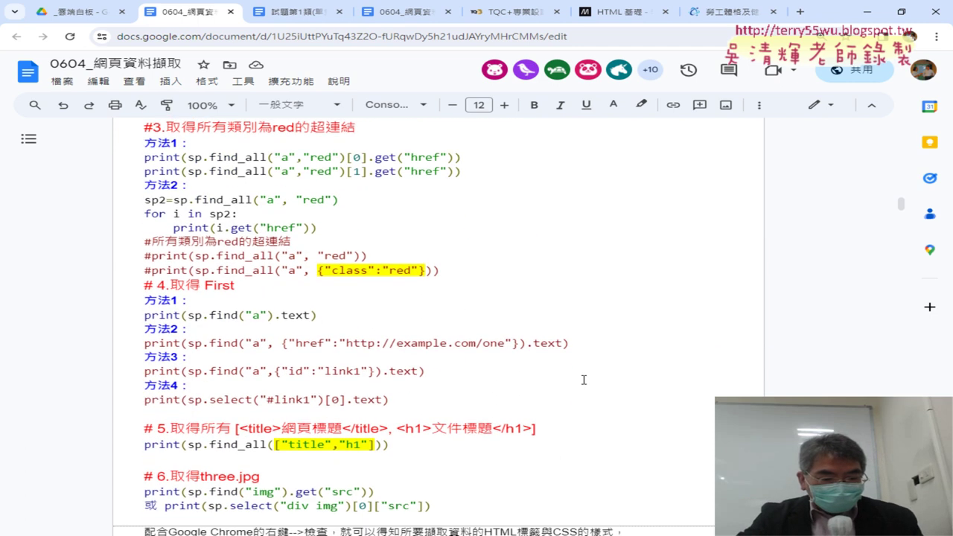
pyautogui.scroll(-1, 583, 380)
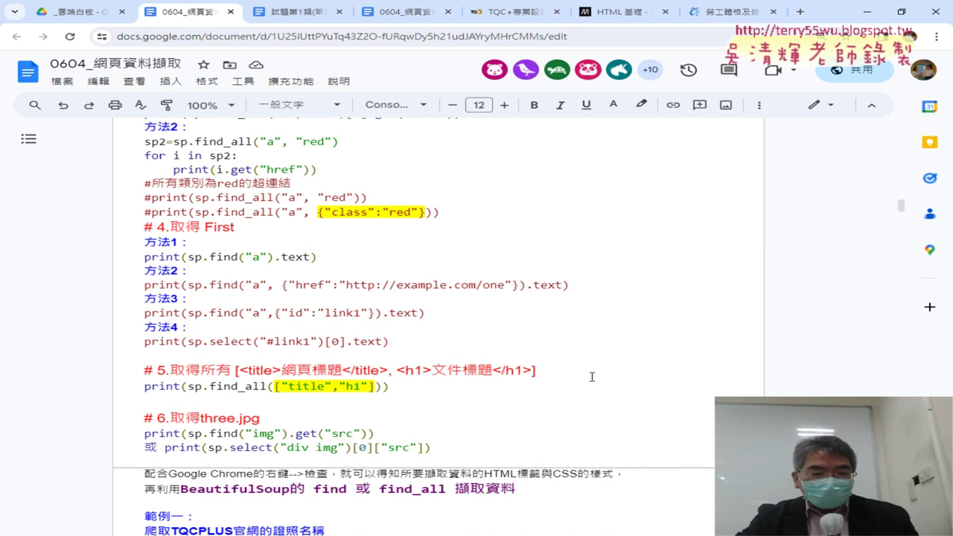
pyautogui.scroll(2, 592, 376)
pyautogui.scroll(3, 592, 372)
pyautogui.scroll(1, 591, 367)
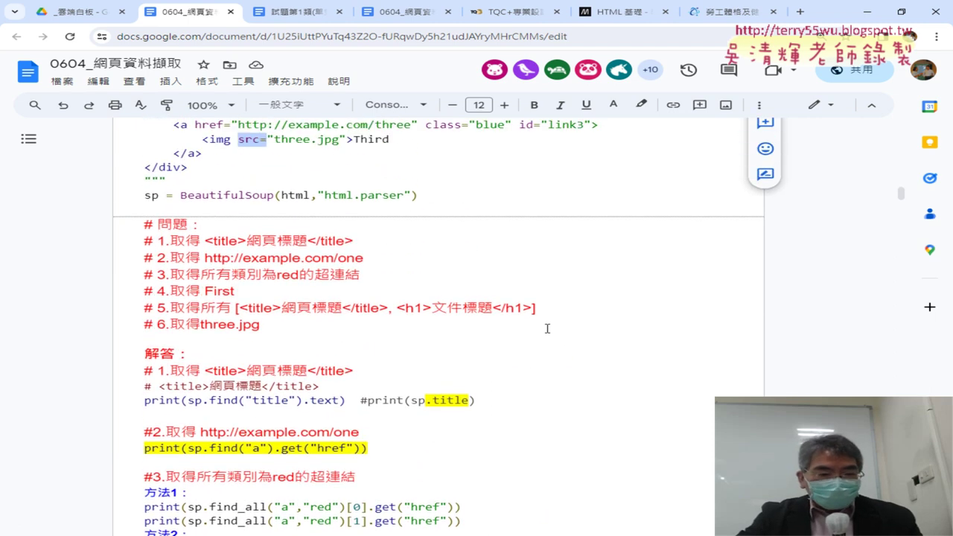
pyautogui.scroll(2, 547, 328)
pyautogui.scroll(-2, 297, 330)
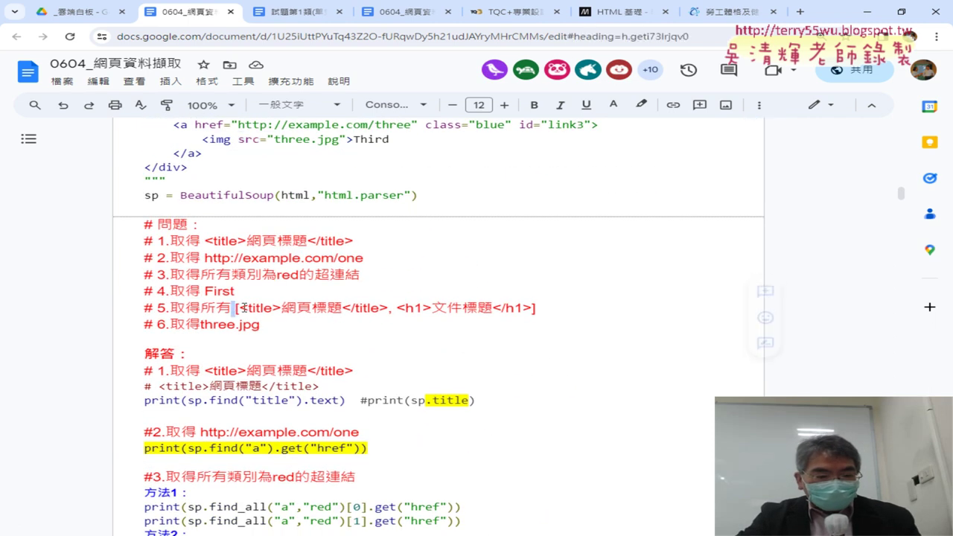
pyautogui.moveTo(236, 308); pyautogui.dragTo(465, 309)
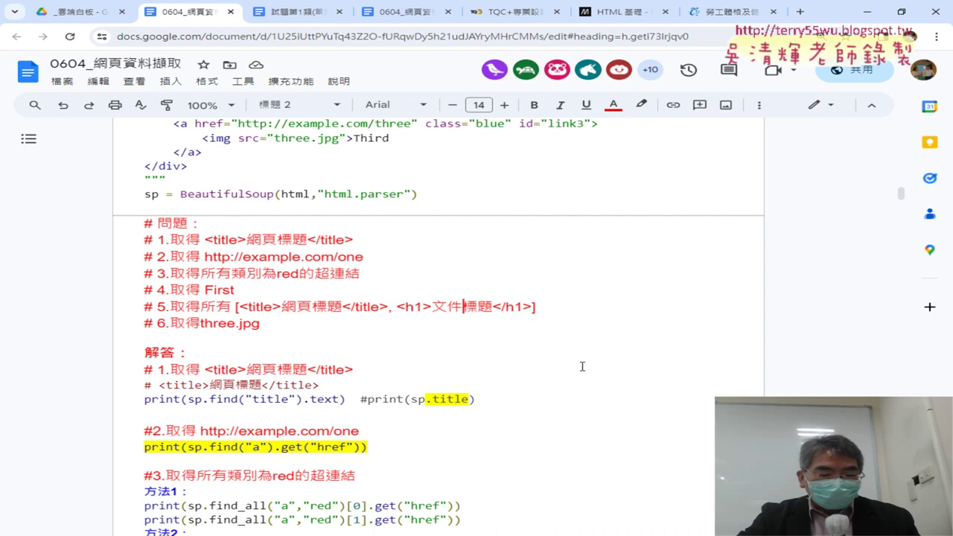
pyautogui.scroll(-7, 580, 366)
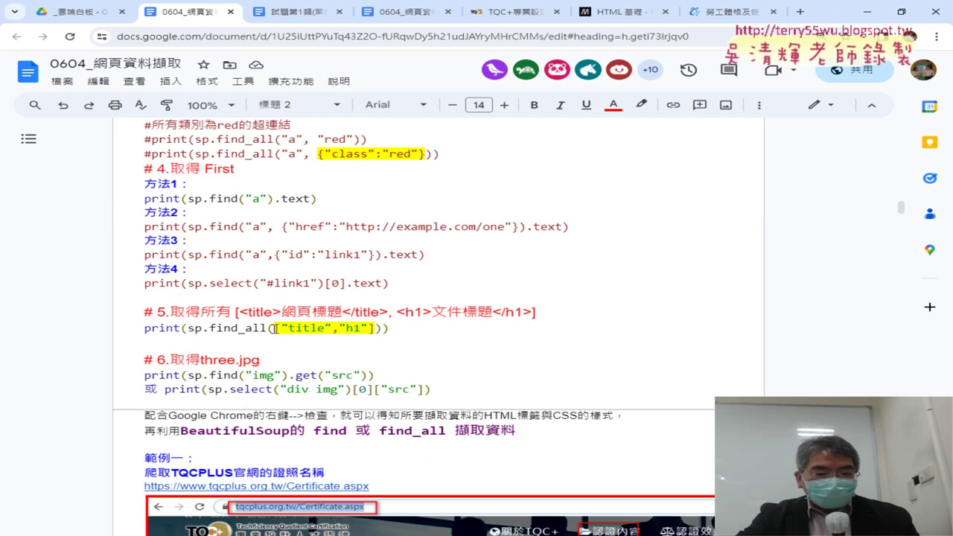
pyautogui.moveTo(276, 328); pyautogui.dragTo(375, 328)
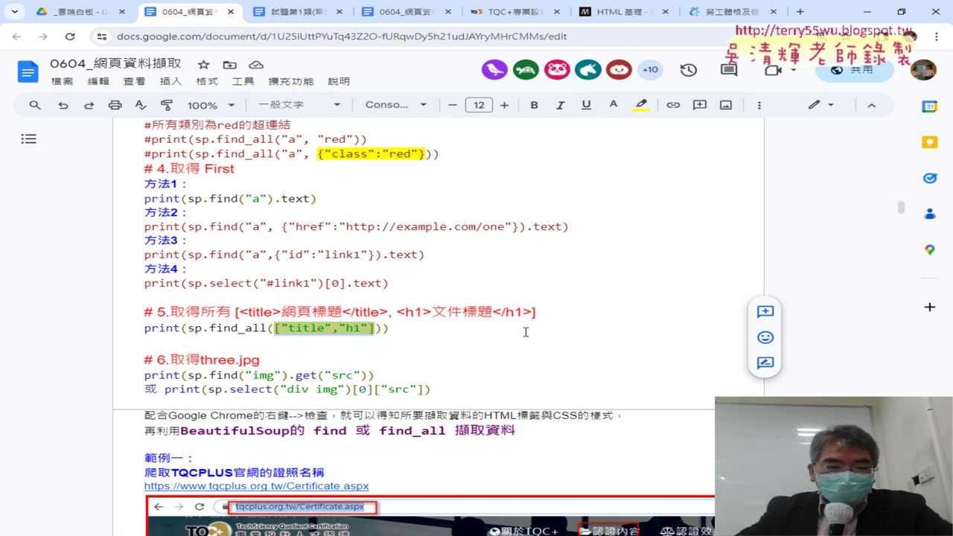
pyautogui.scroll(1, 526, 332)
pyautogui.scroll(4, 526, 332)
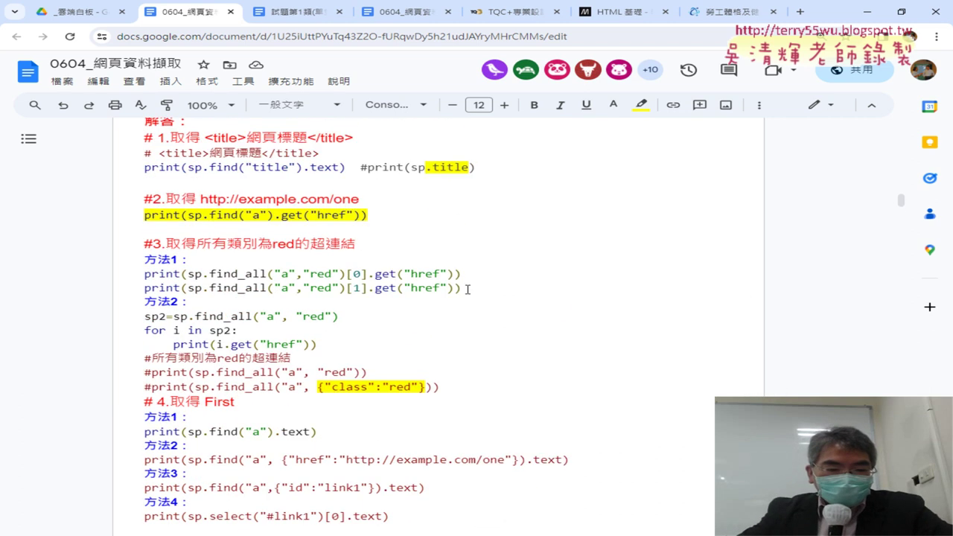
pyautogui.moveTo(362, 274); pyautogui.dragTo(457, 275)
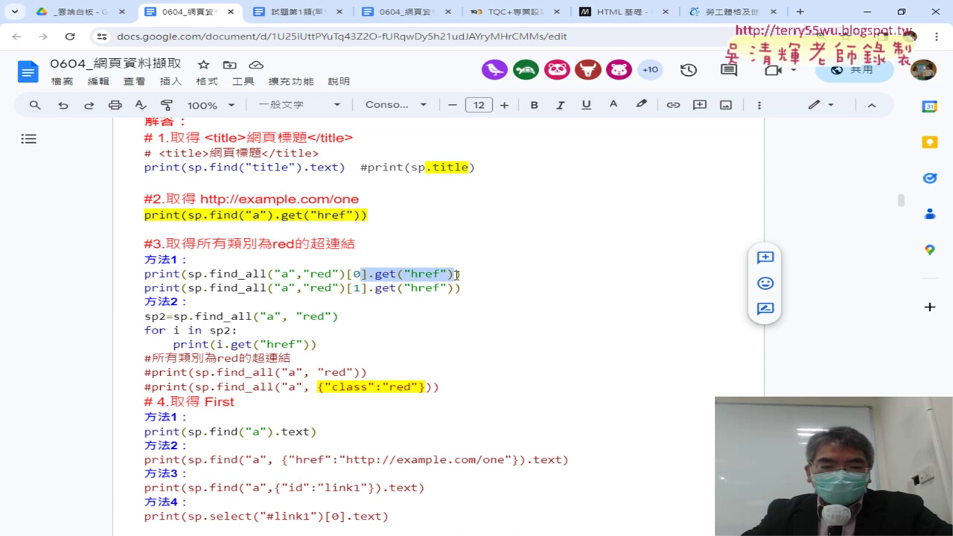
pyautogui.scroll(-5, 458, 272)
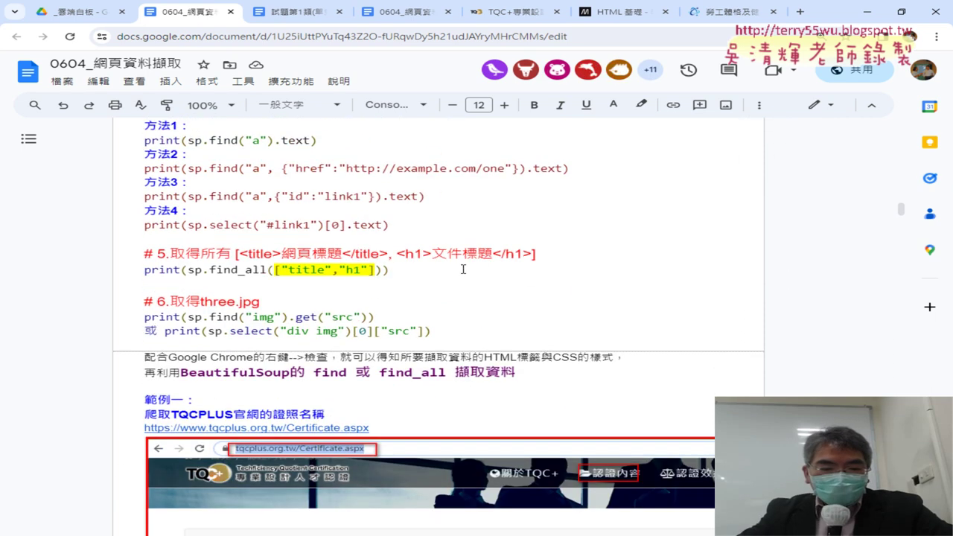
pyautogui.scroll(-2, 463, 268)
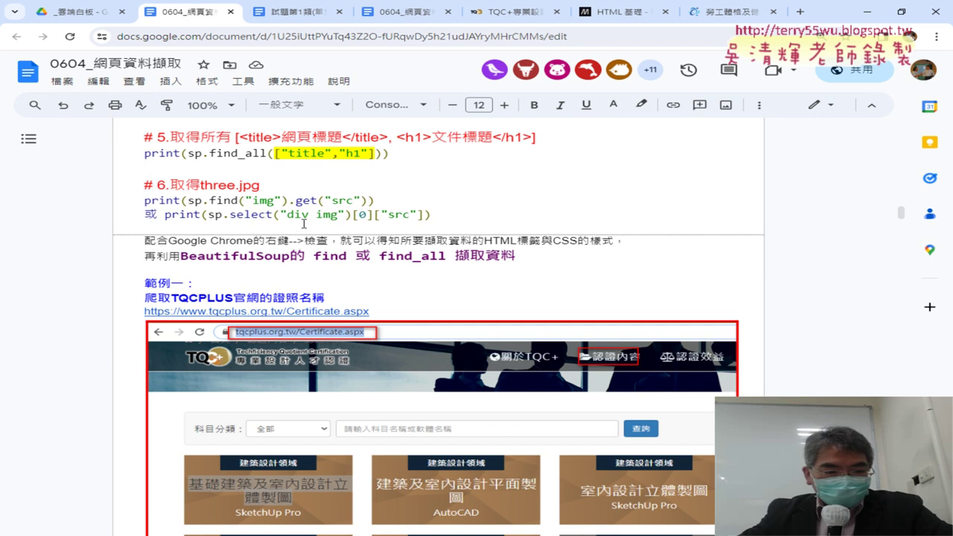
pyautogui.moveTo(288, 199); pyautogui.dragTo(367, 200)
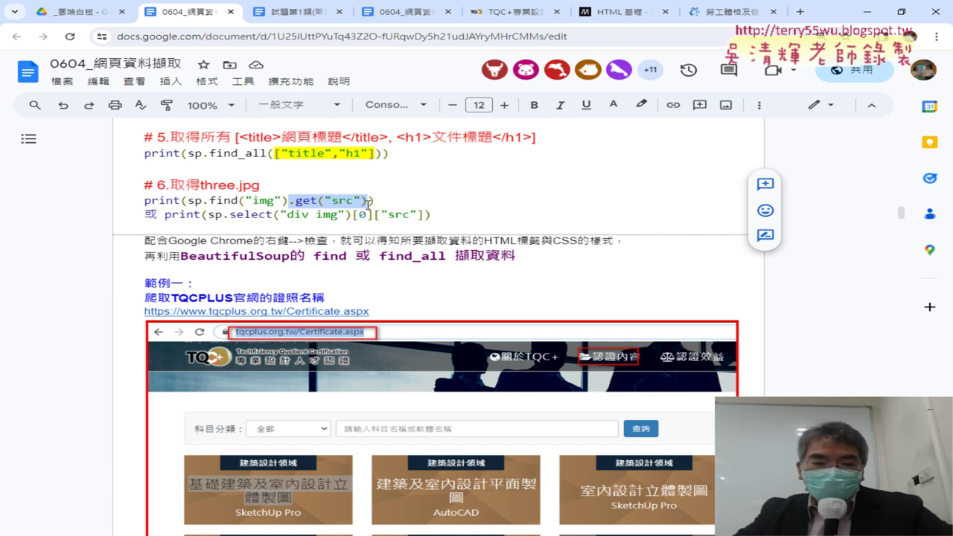
# - Scroll to 範例一 and preview the tqcplus Certificate.aspx link and its screenshots
pyautogui.scroll(1, 368, 202)
pyautogui.scroll(-3, 368, 204)
pyautogui.scroll(-1, 343, 198)
pyautogui.scroll(1, 313, 192)
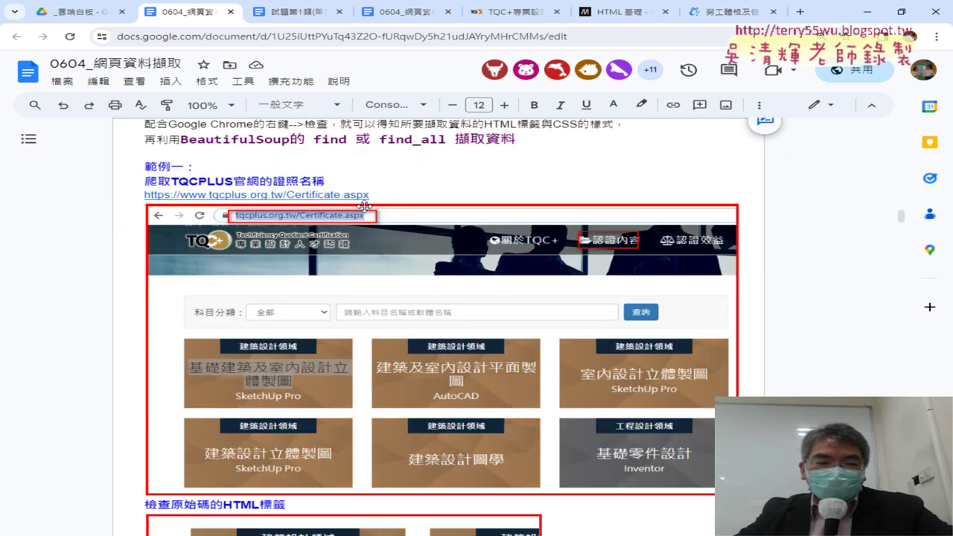
pyautogui.click(313, 192)
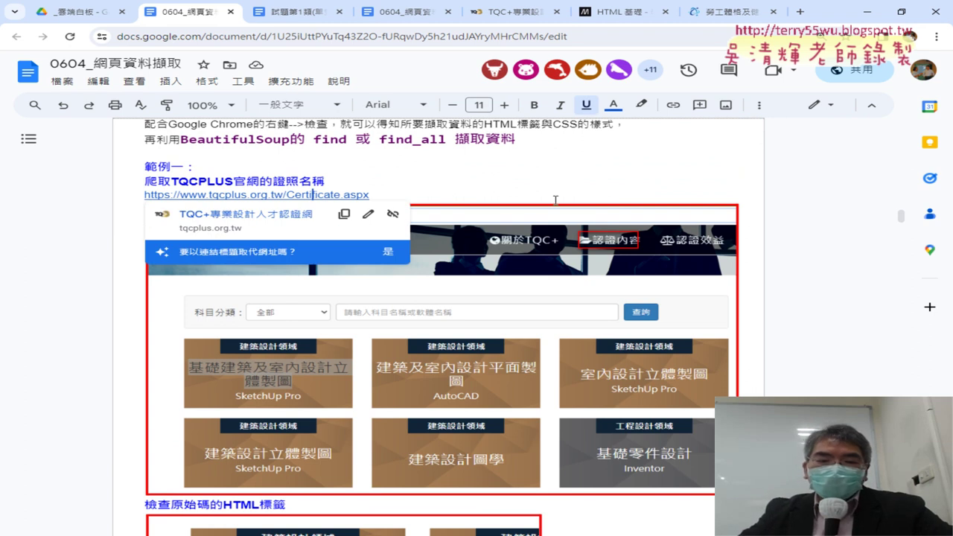
pyautogui.scroll(-1, 555, 199)
pyautogui.scroll(-1, 633, 198)
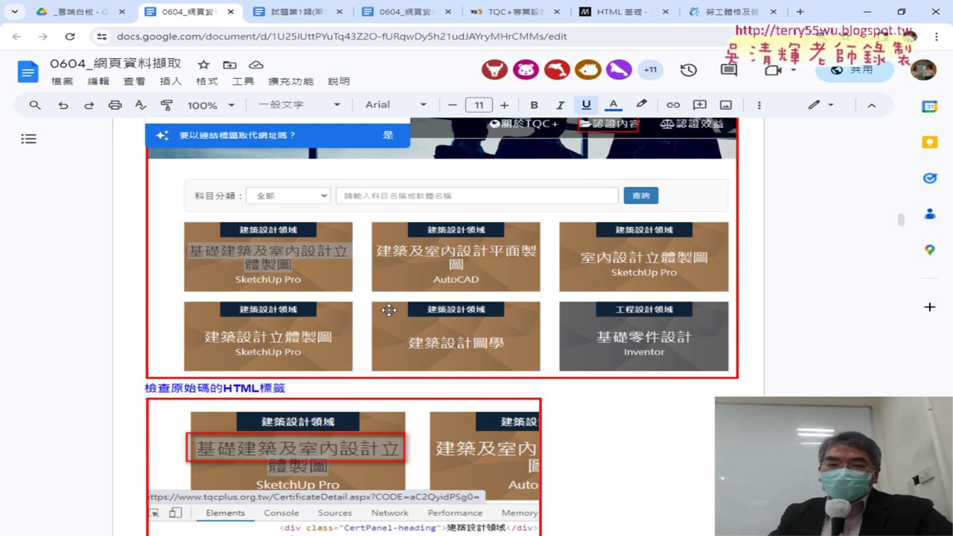
# - Open the TQC+ site's 認證科目 page and inspect the first course tile's link options
pyautogui.click(506, 12)
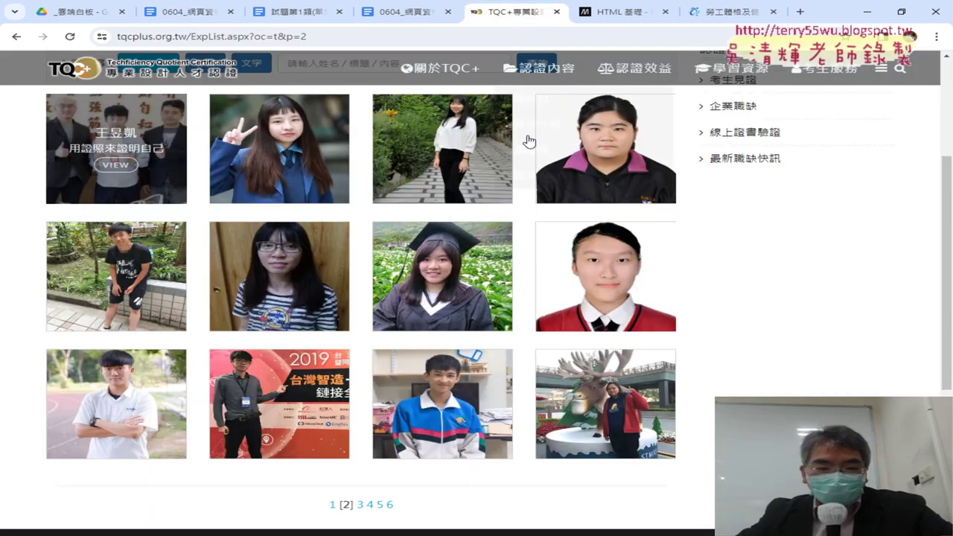
pyautogui.click(544, 100)
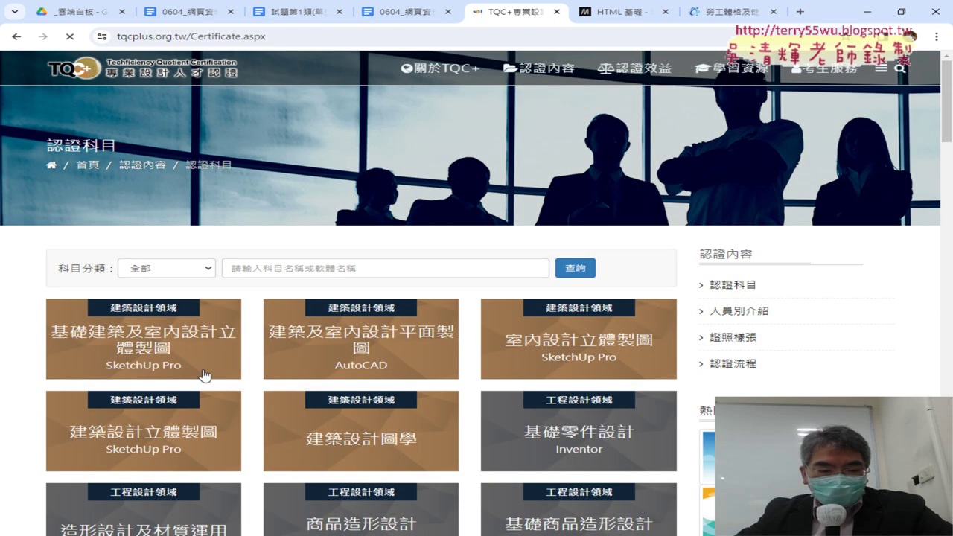
pyautogui.rightClick(134, 305)
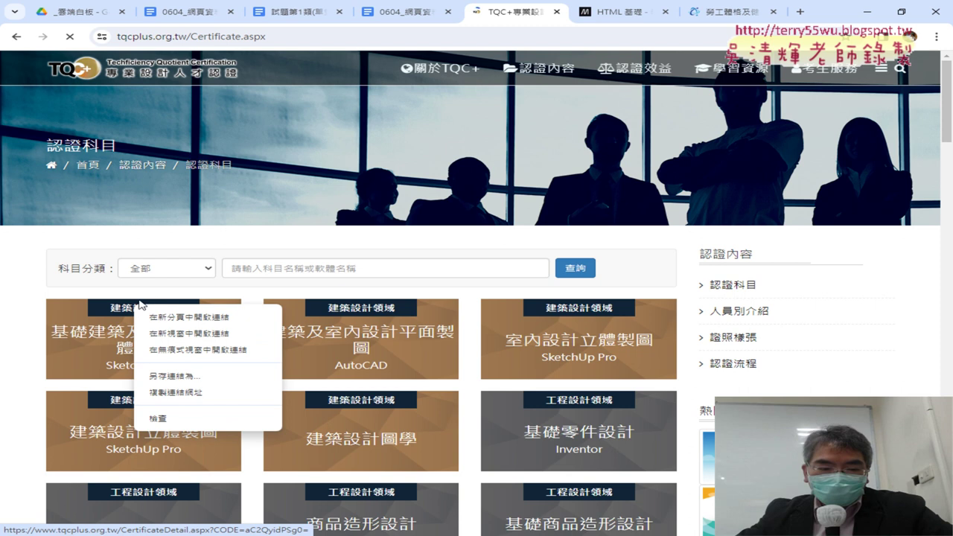
pyautogui.rightClick(93, 337)
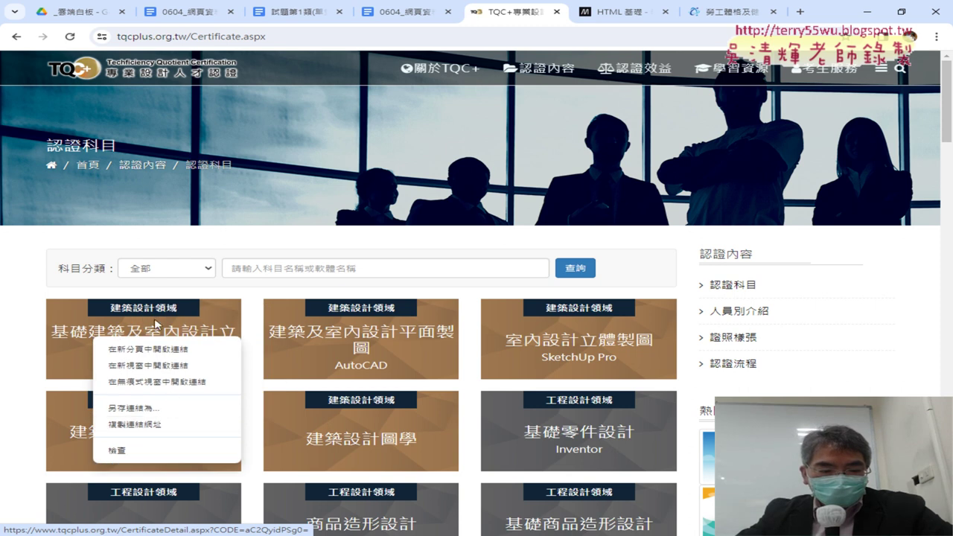
pyautogui.click(167, 297)
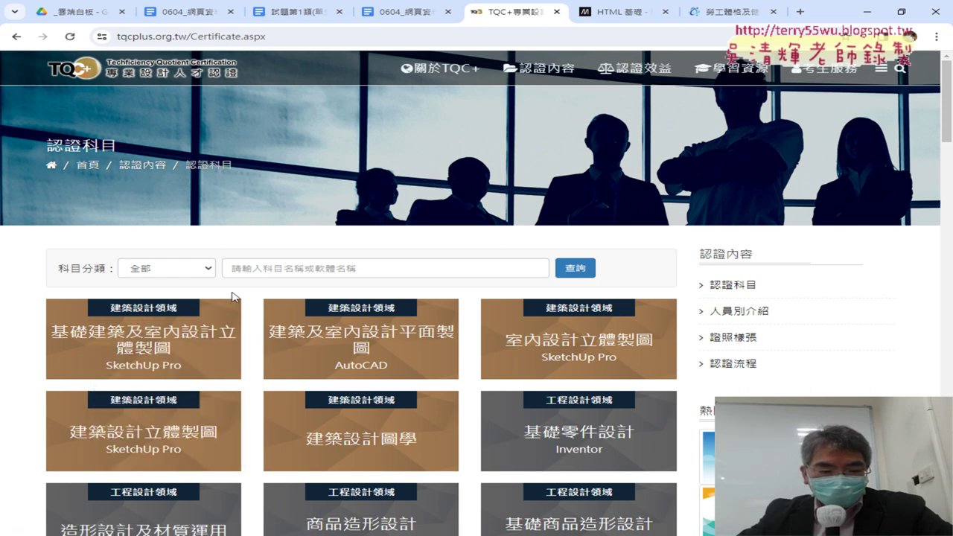